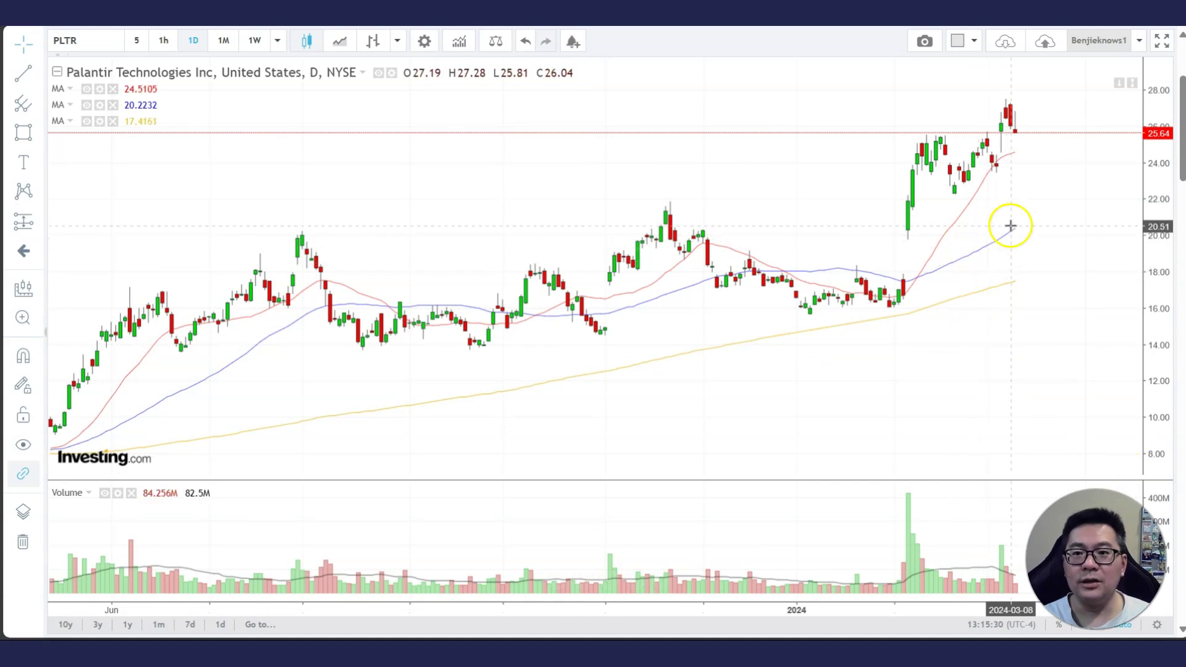
- Draw a rising trend line from the late-February low to the latest candles
scroll(951, 275, "up", 1)
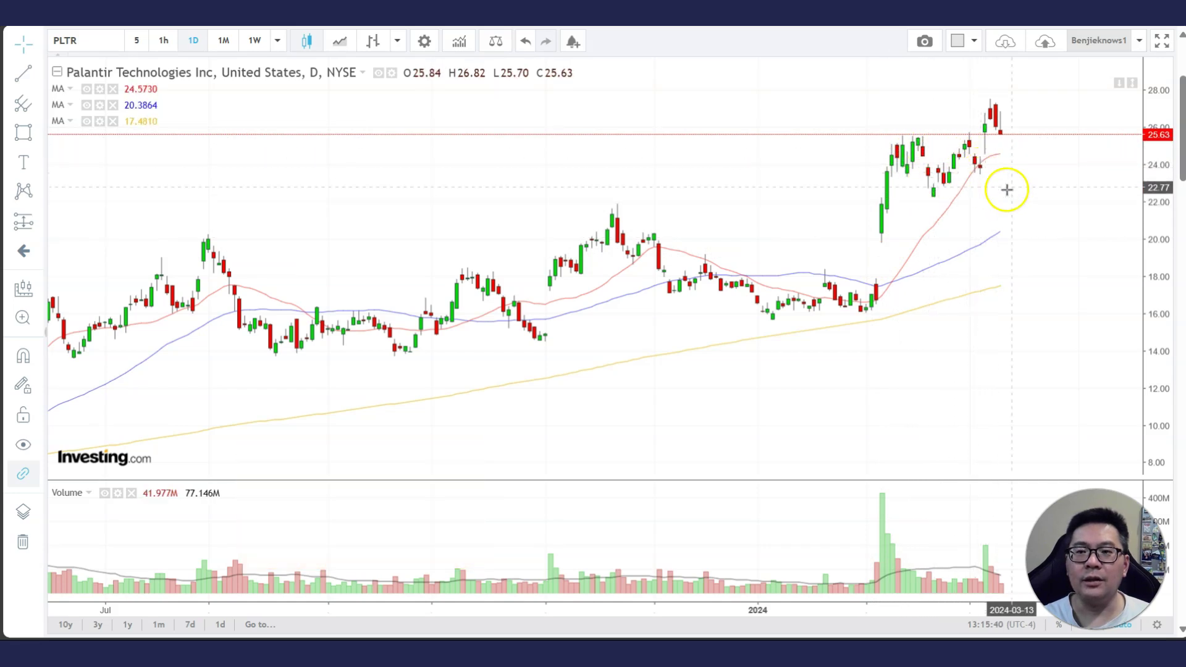
left_click(39, 75)
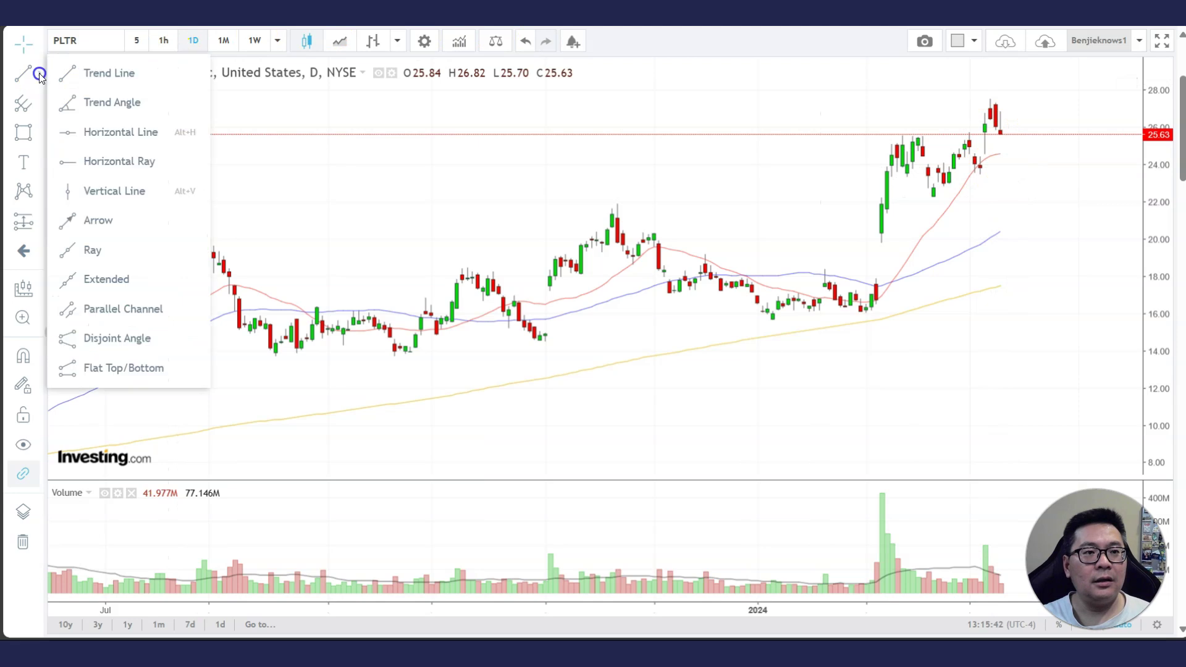
left_click(96, 75)
left_click(929, 199)
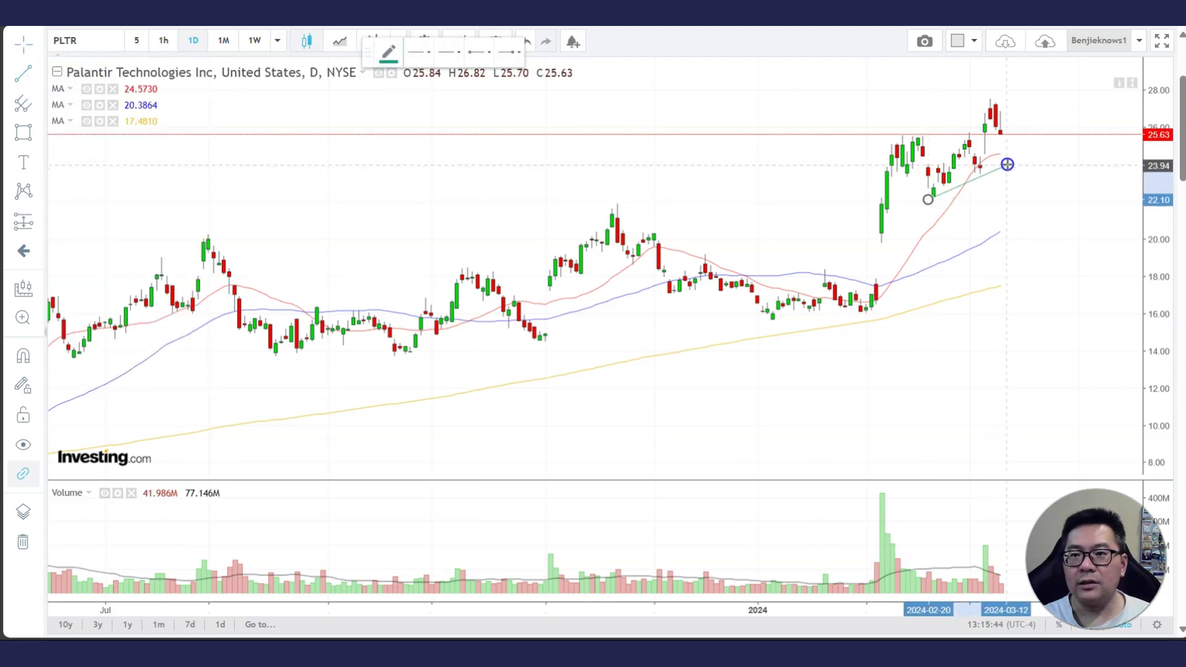
left_click(1007, 159)
- Draw a flat trend line near 25.5 across the February–March highs
left_click(27, 84)
left_click(96, 73)
left_click_drag(902, 133, 1011, 135)
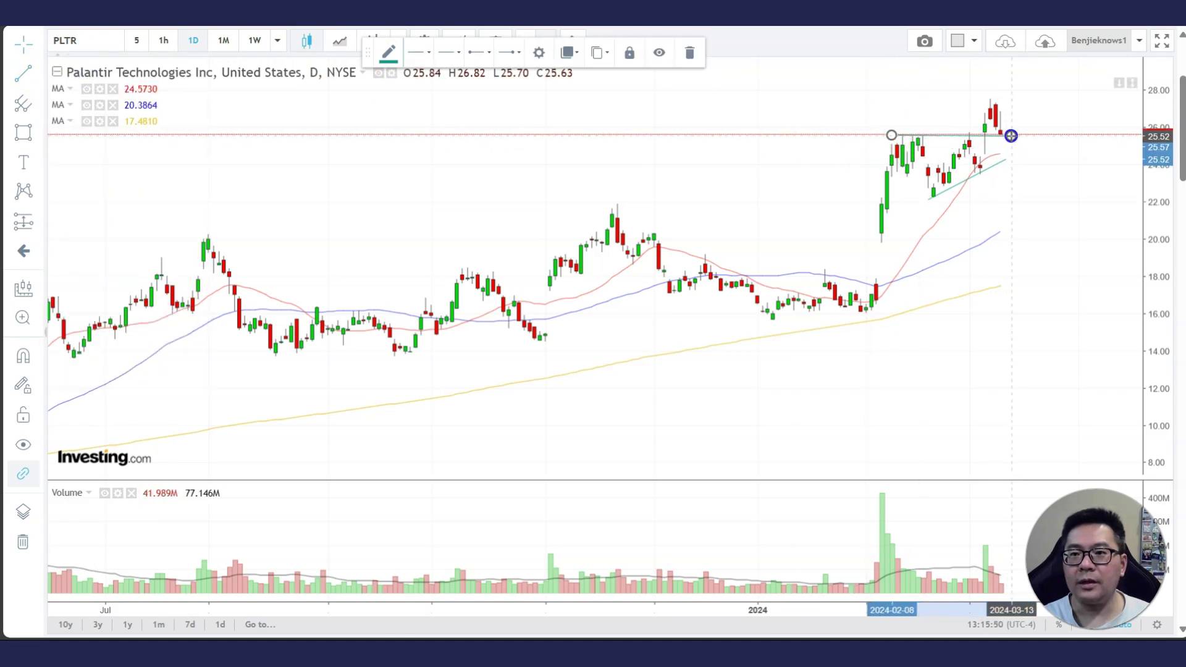
left_click(1072, 167)
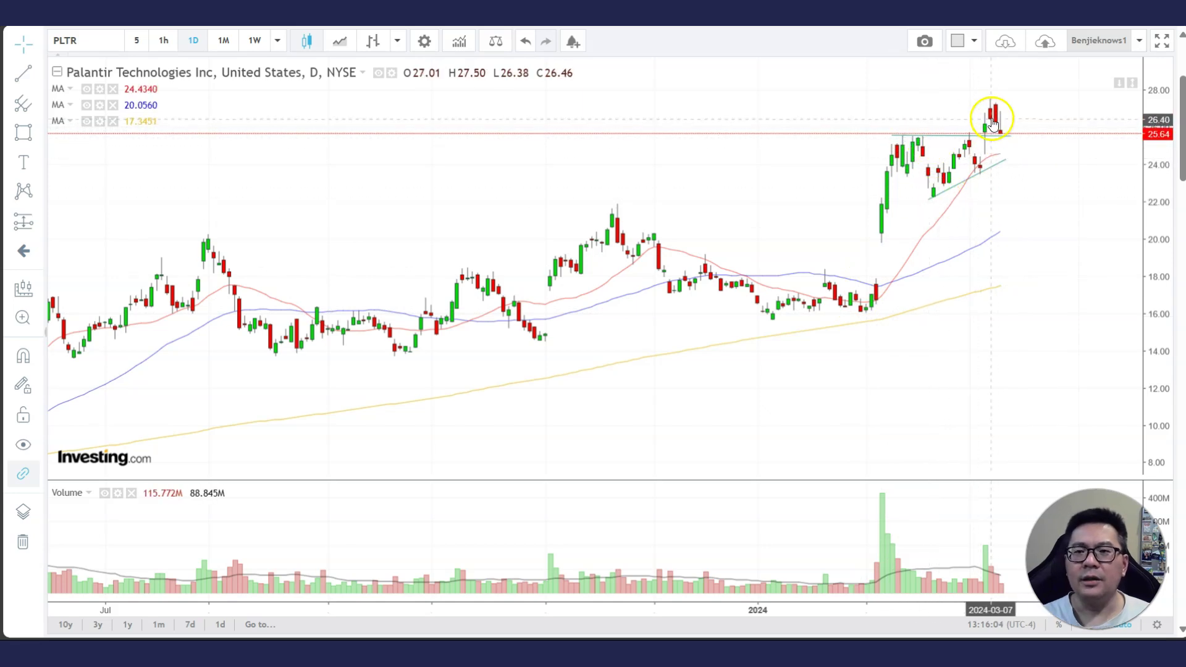
left_click(963, 184)
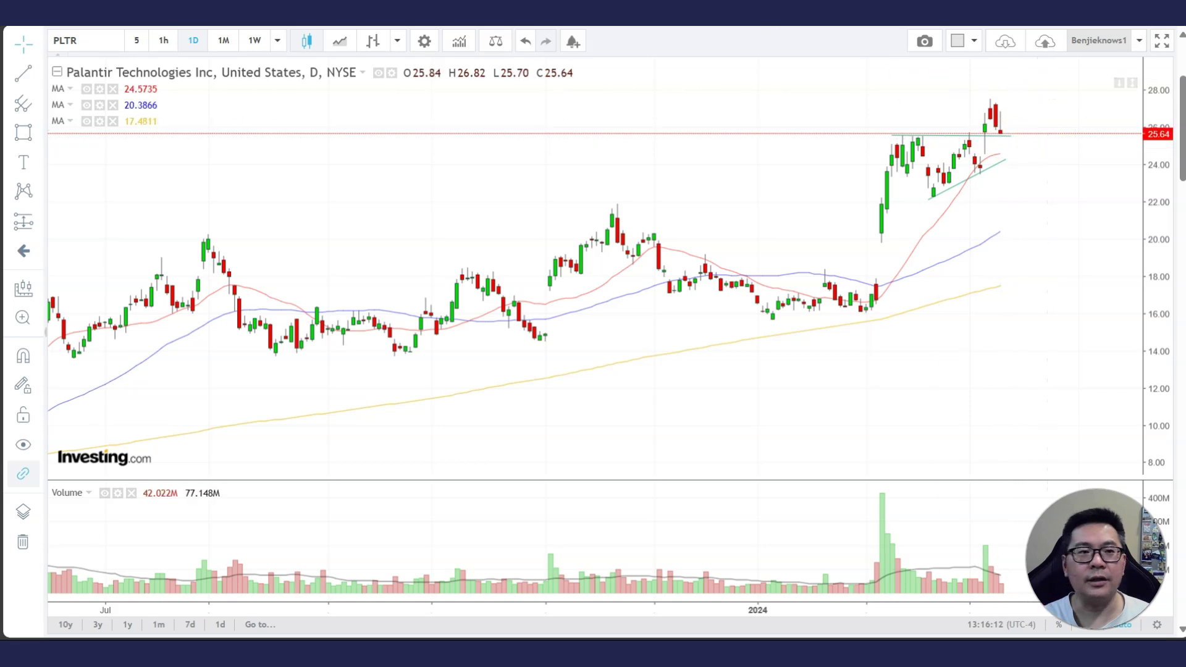
- Draw a thin green rectangle around 25.2–25.7 from the early-February high to March 11
left_click(23, 133)
left_click(118, 160)
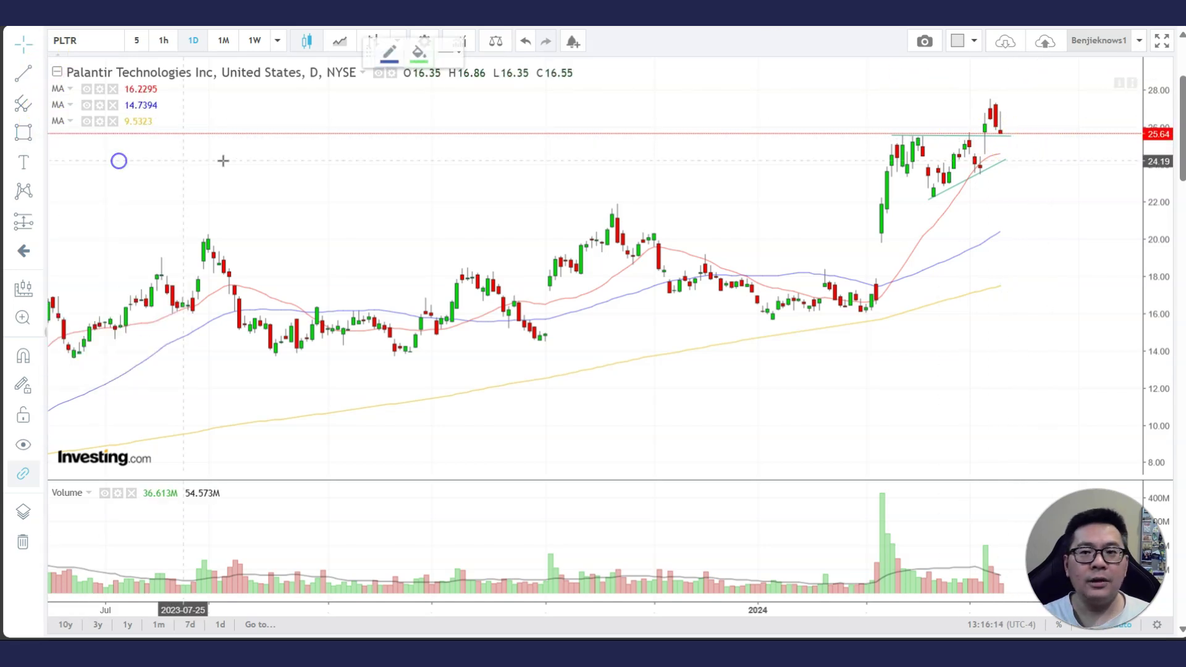
left_click(876, 143)
left_click(1000, 141)
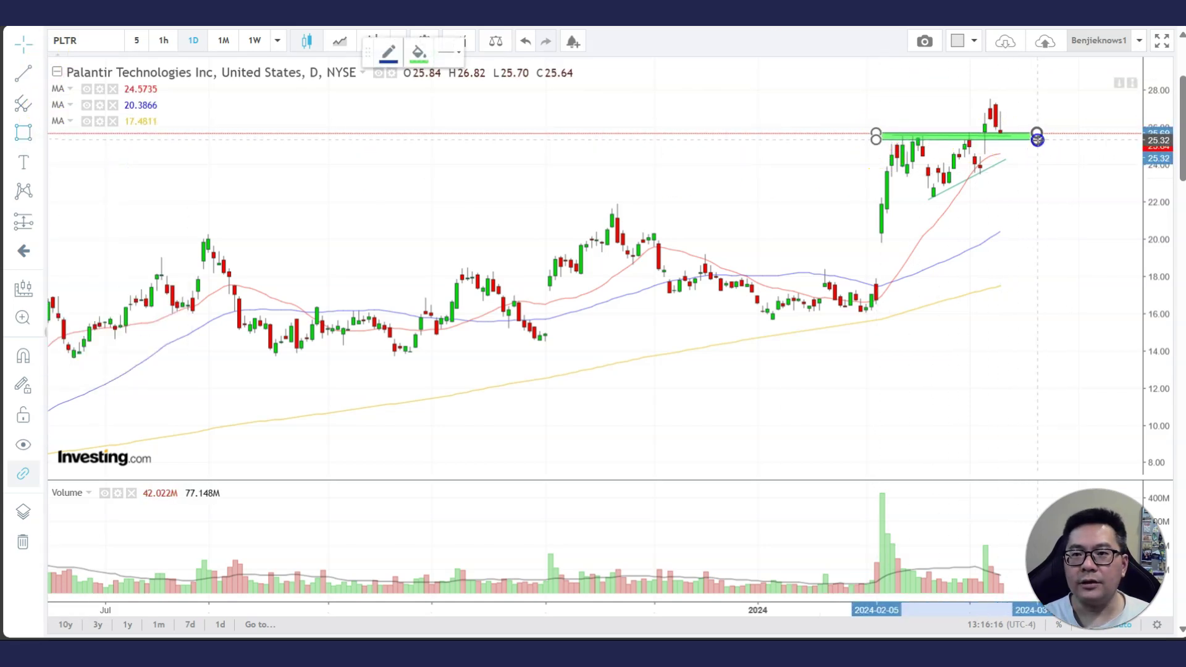
left_click(1062, 165)
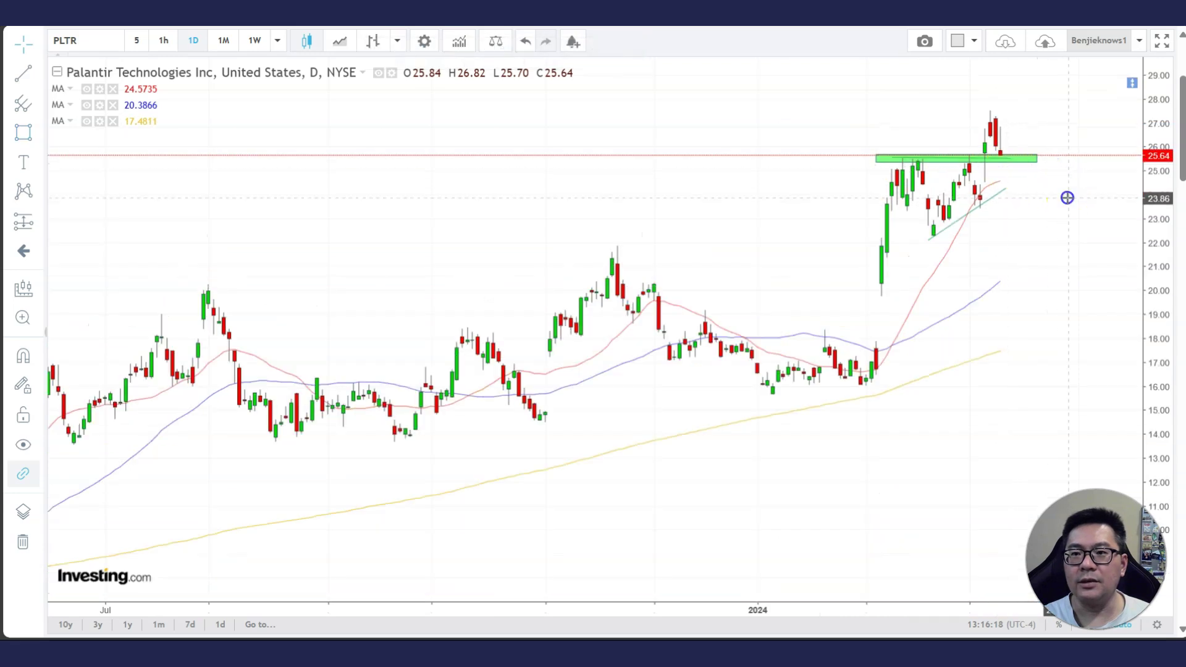
left_click(1060, 175)
left_click(999, 142)
left_click(1063, 110)
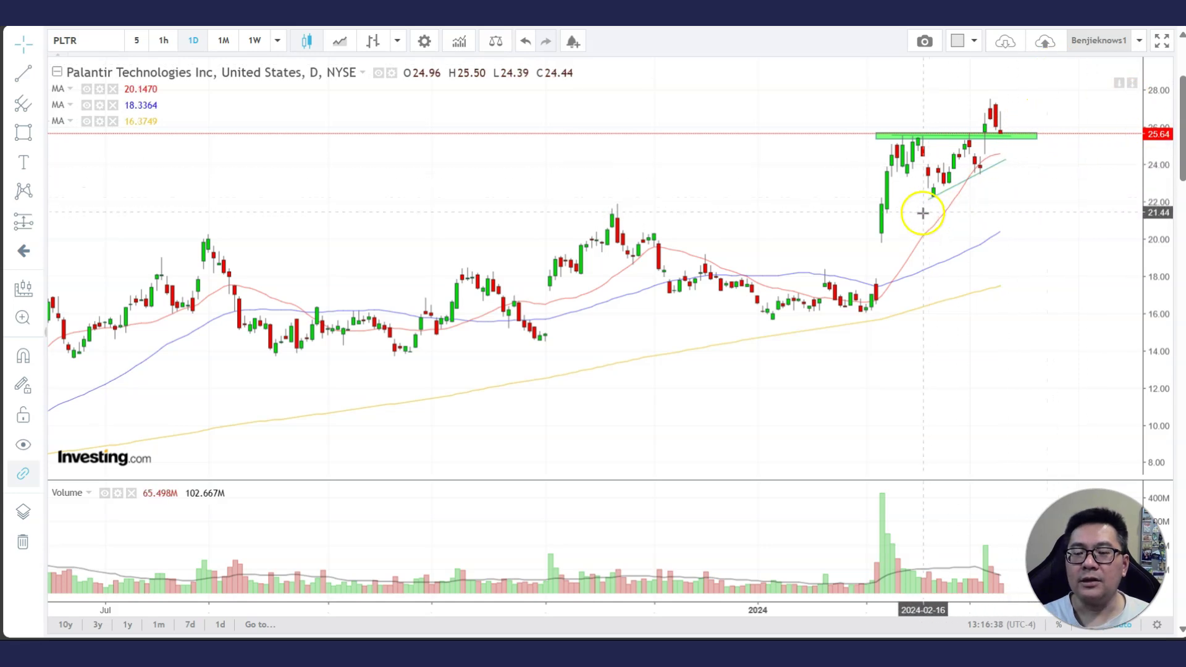
- Extend the rising trend line's right endpoint further to the right
left_click_drag(1006, 158, 1043, 144)
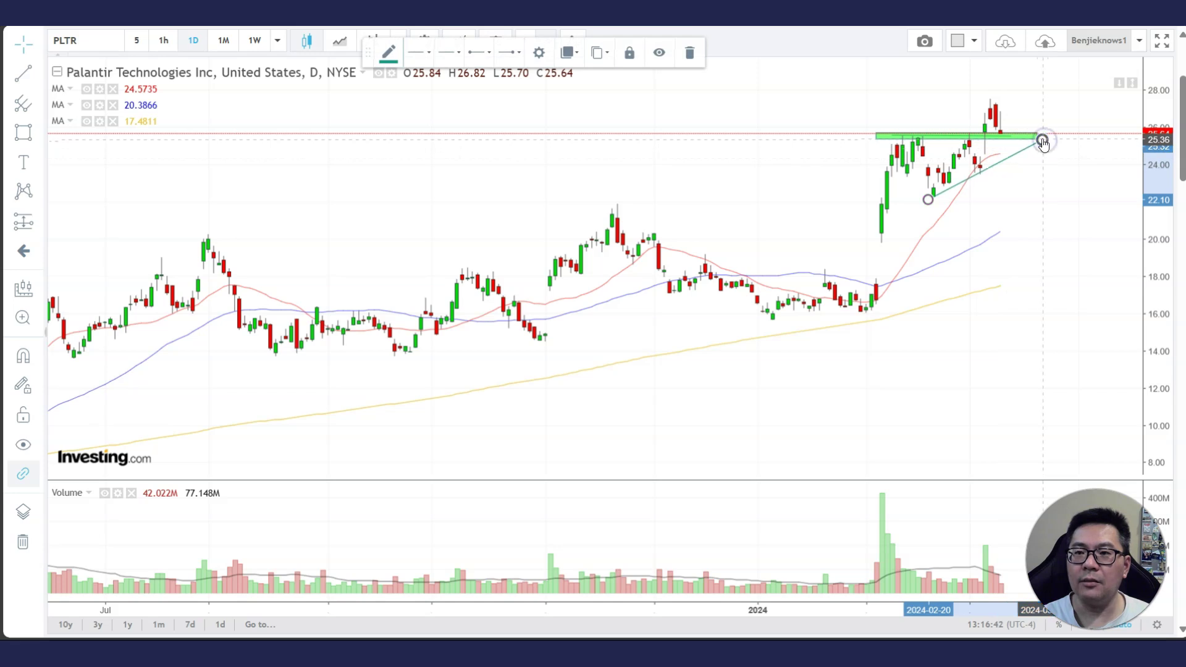
left_click(1050, 175)
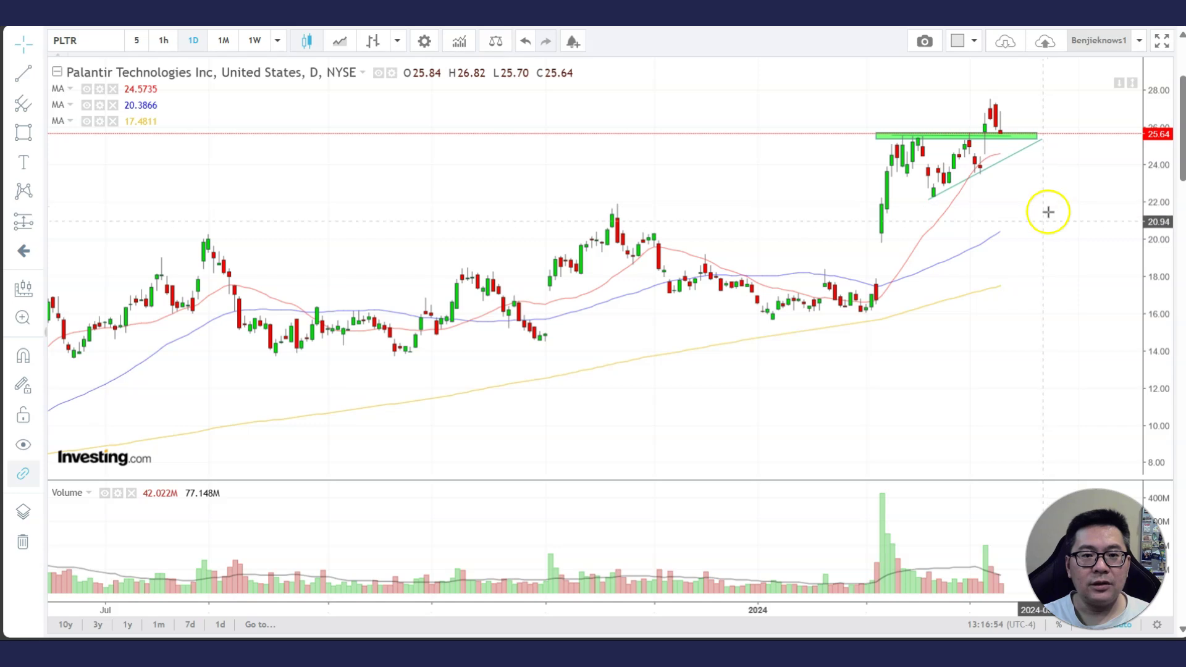
scroll(1040, 251, "down", 3)
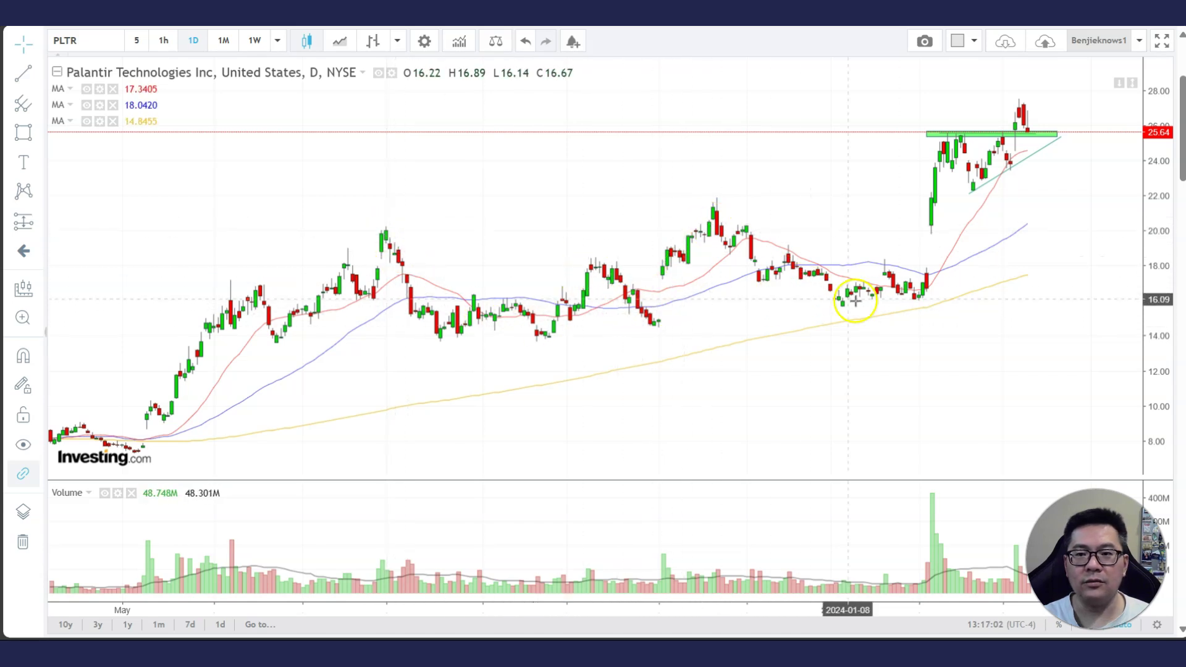
scroll(983, 299, "up", 3)
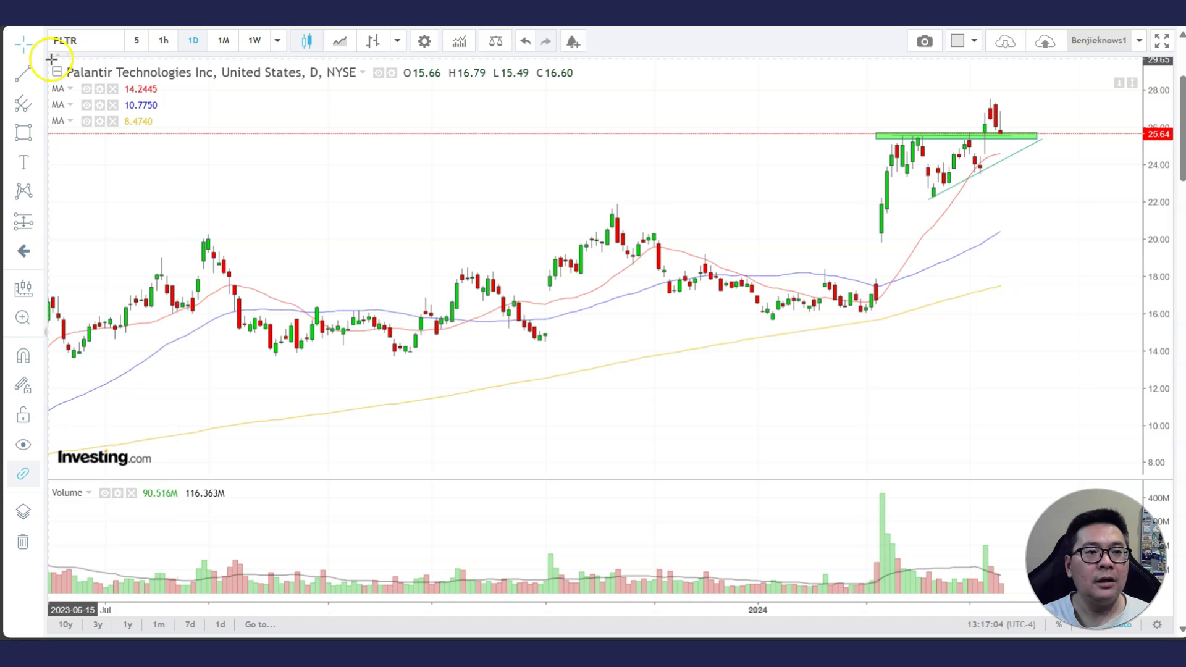
- Draw a falling trend line from the late-2023 peak near 21.7 down to the January lows
left_click(23, 73)
left_click_drag(612, 211, 828, 310)
left_click(809, 318)
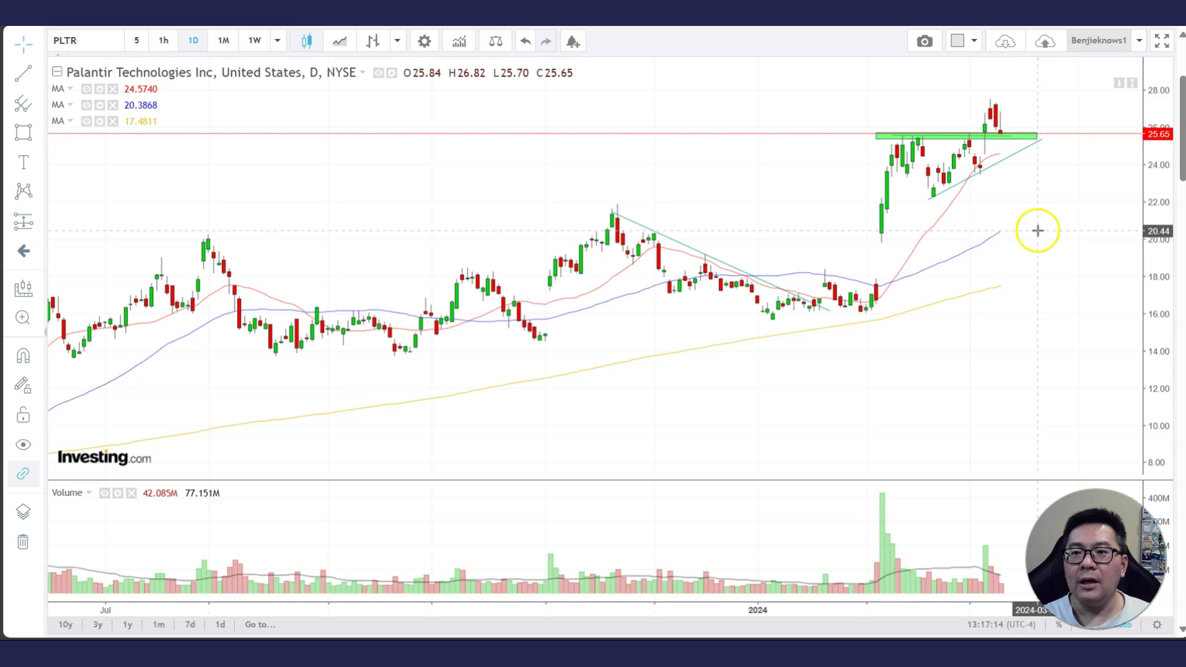
scroll(1037, 230, "up", 1)
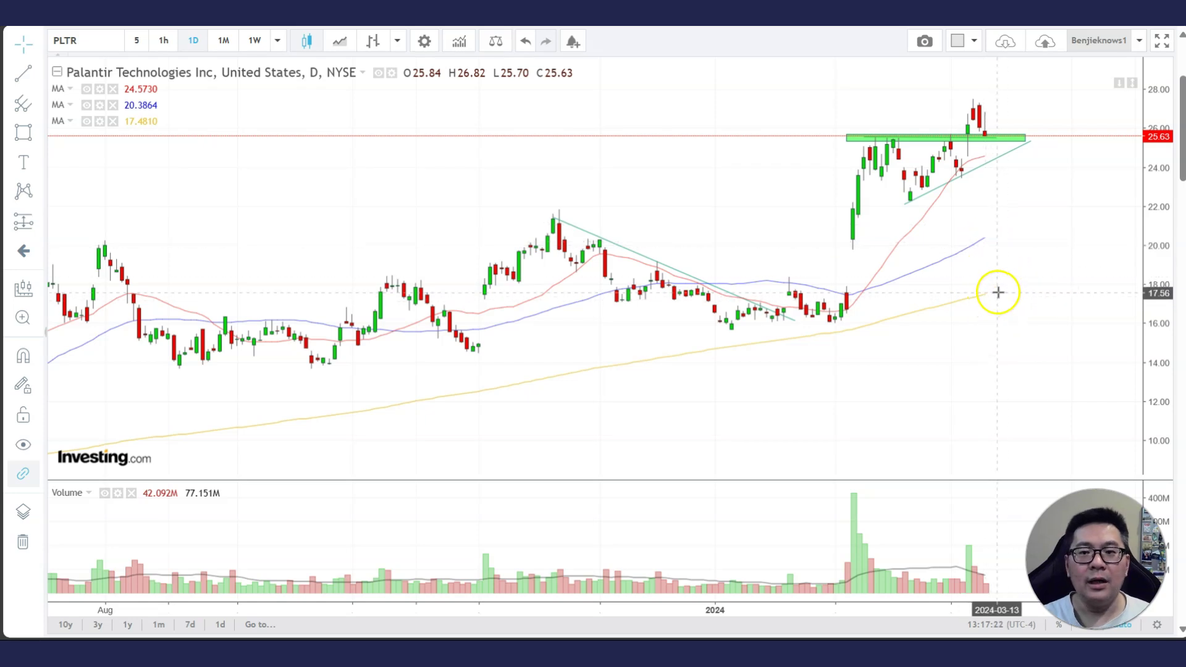
scroll(996, 297, "down", 5)
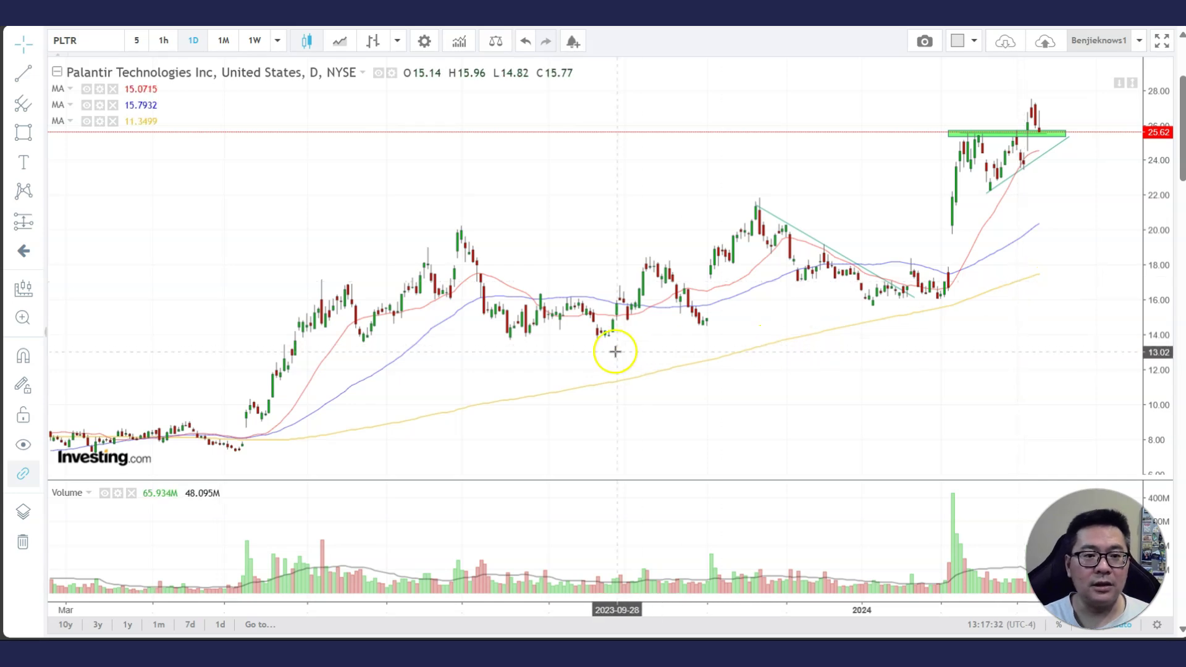
scroll(614, 346, "down", 2)
scroll(252, 410, "down", 4)
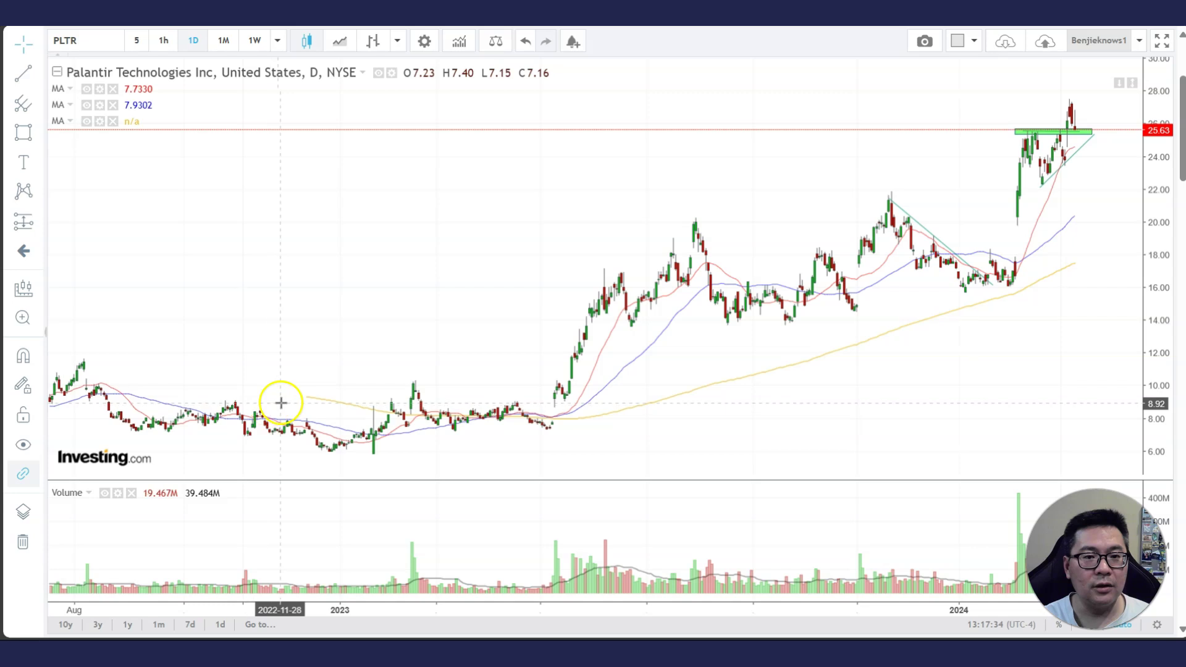
scroll(582, 406, "up", 1)
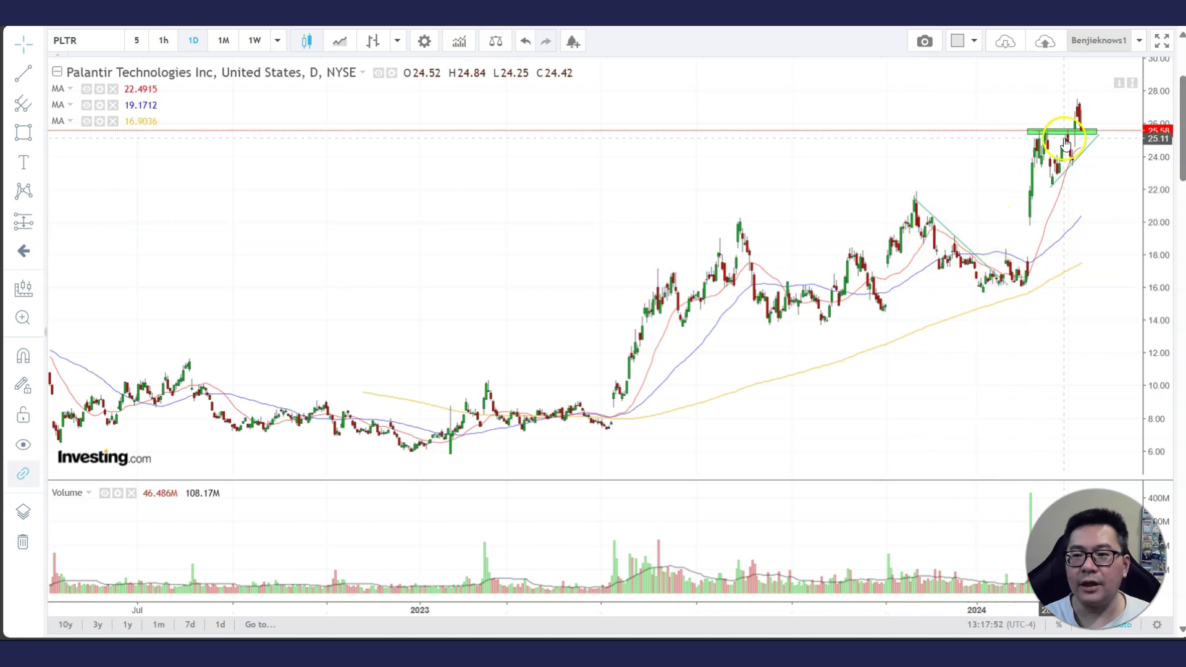
scroll(1016, 201, "up", 2)
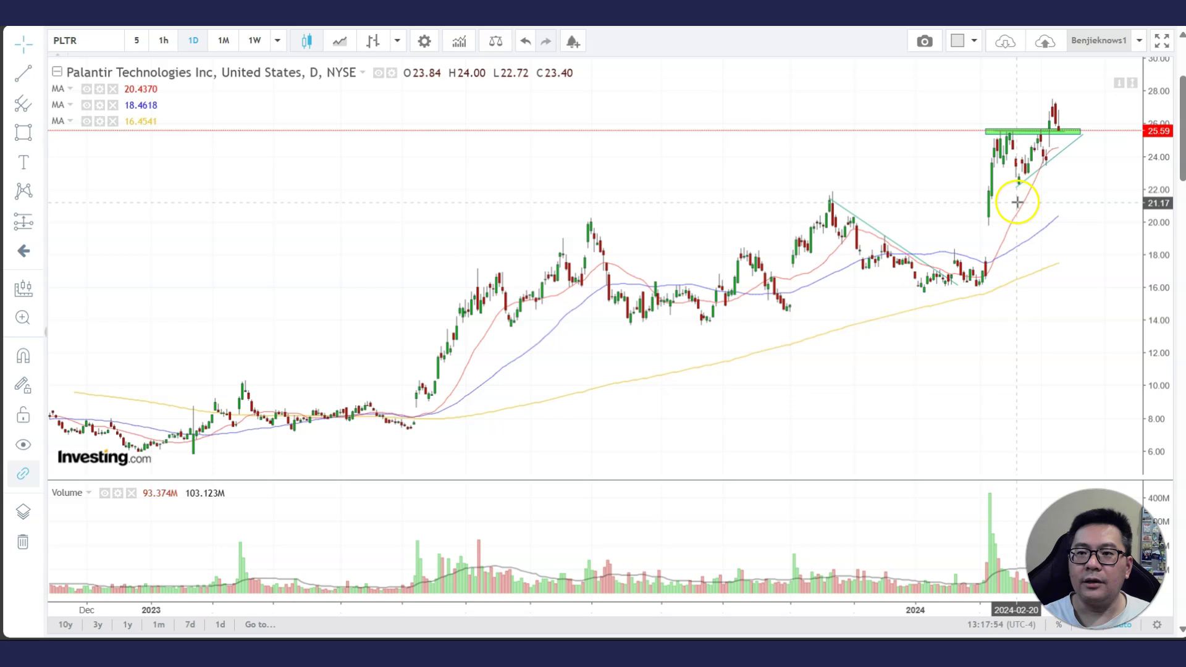
scroll(1045, 271, "up", 1)
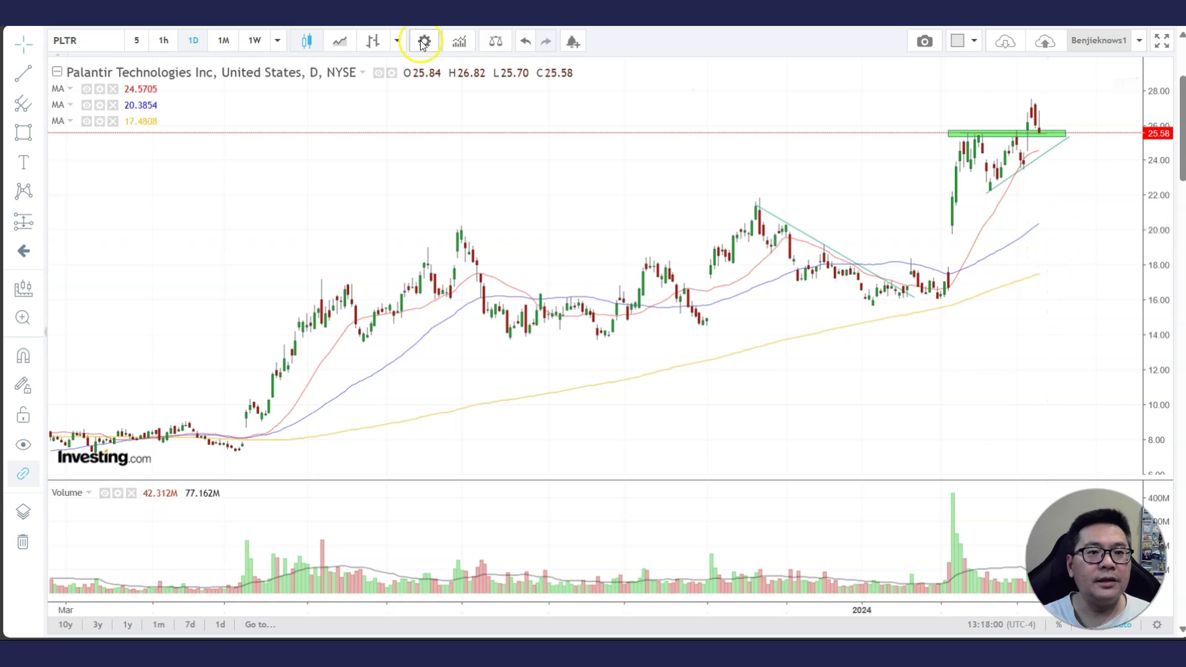
- Switch PLTR to 1W candles and set the view to span late 2020 through 2024
left_click(256, 42)
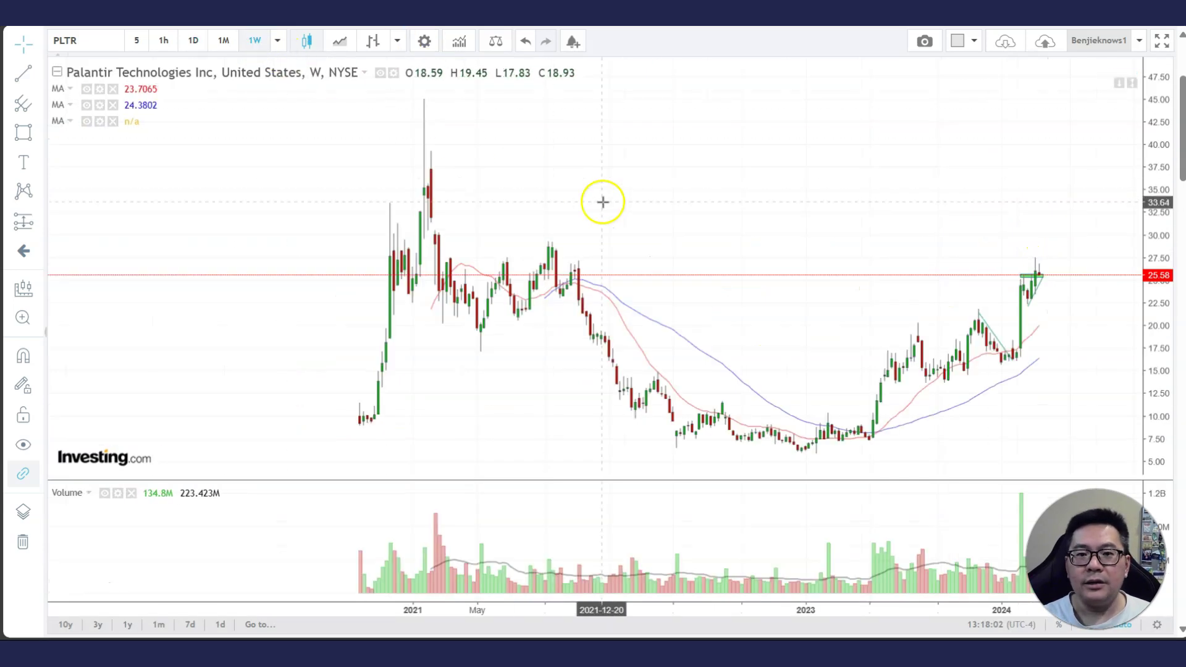
scroll(661, 248, "up", 2)
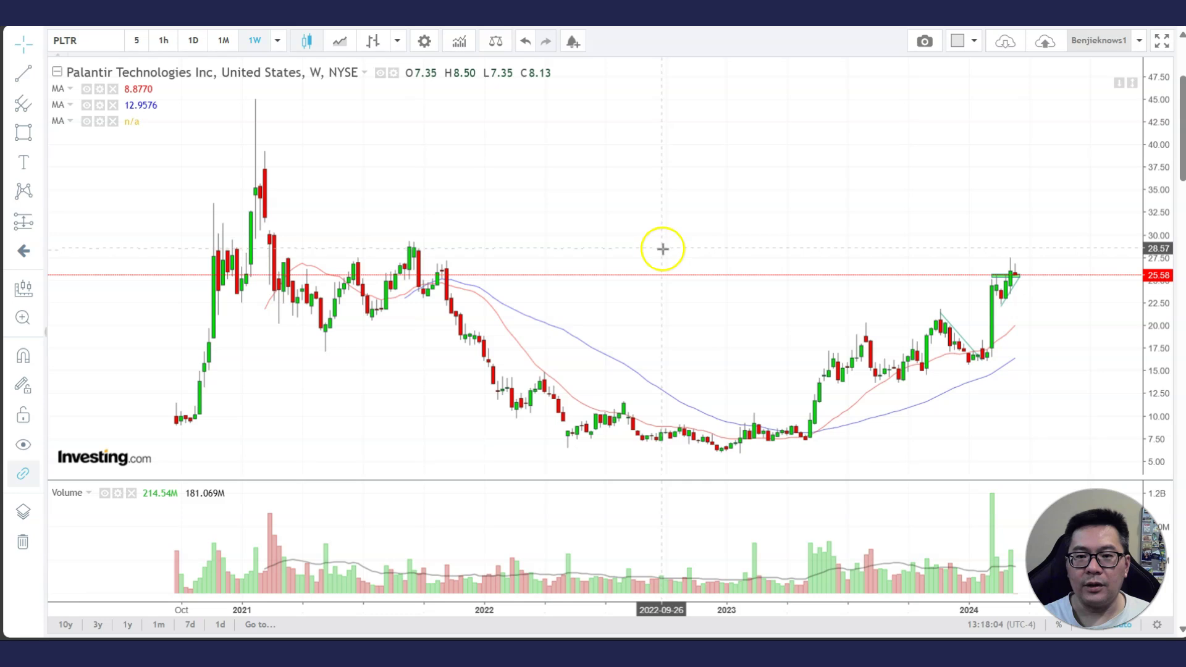
scroll(705, 288, "up", 1)
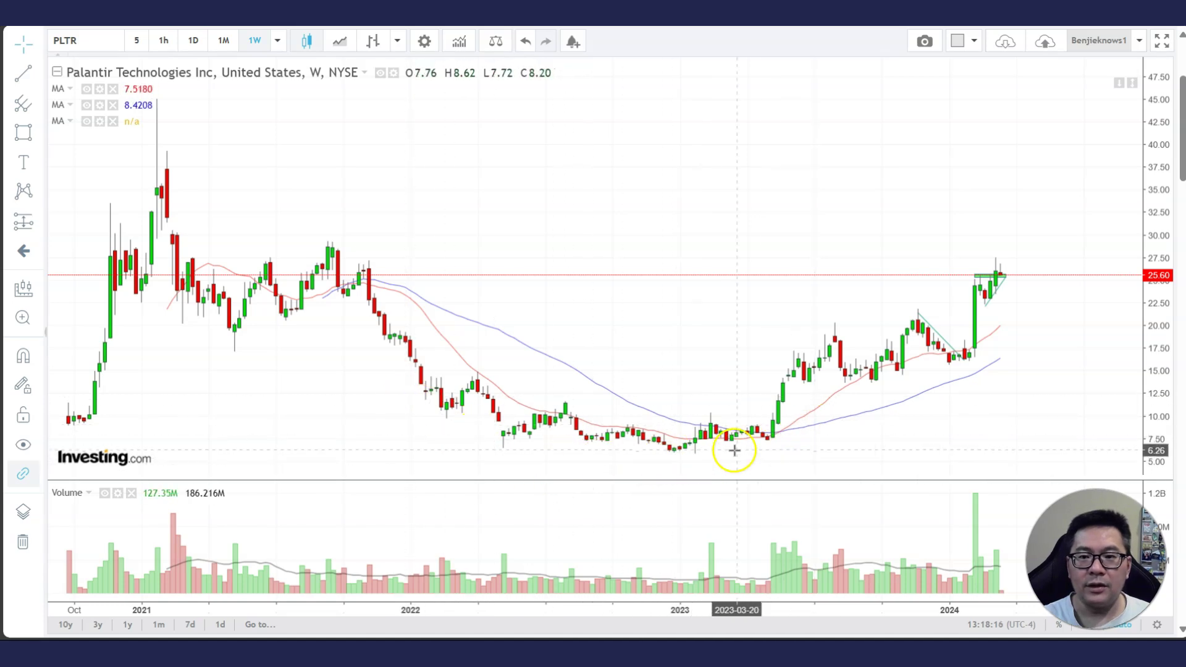
scroll(802, 395, "down", 3)
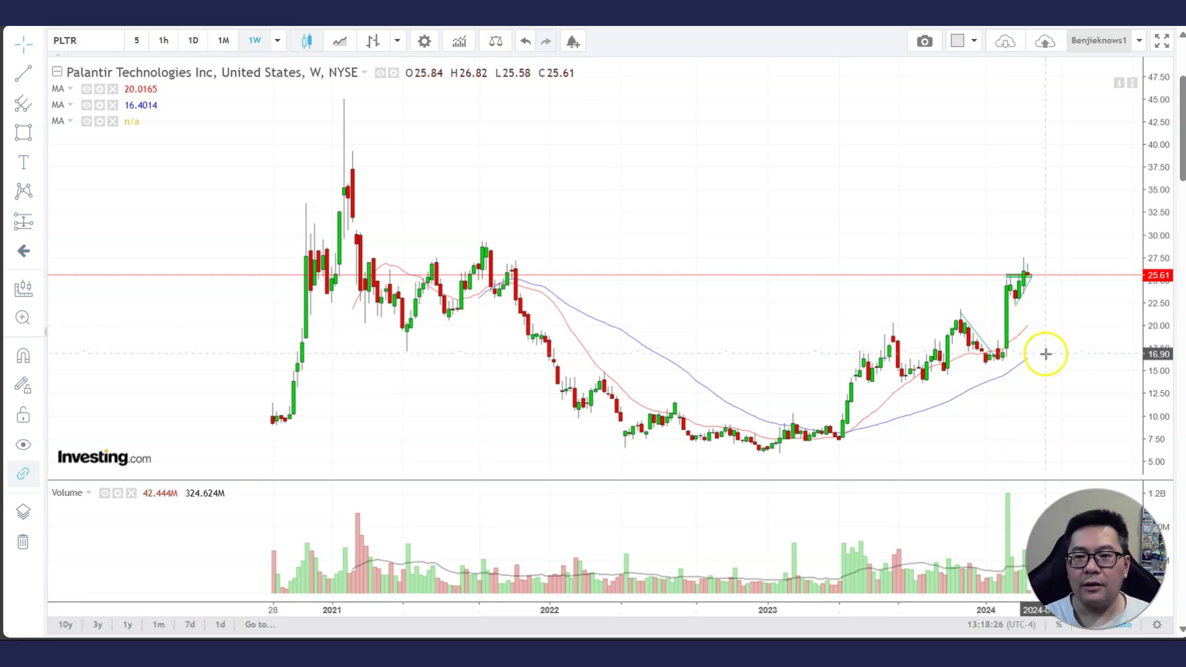
scroll(1045, 357, "up", 1)
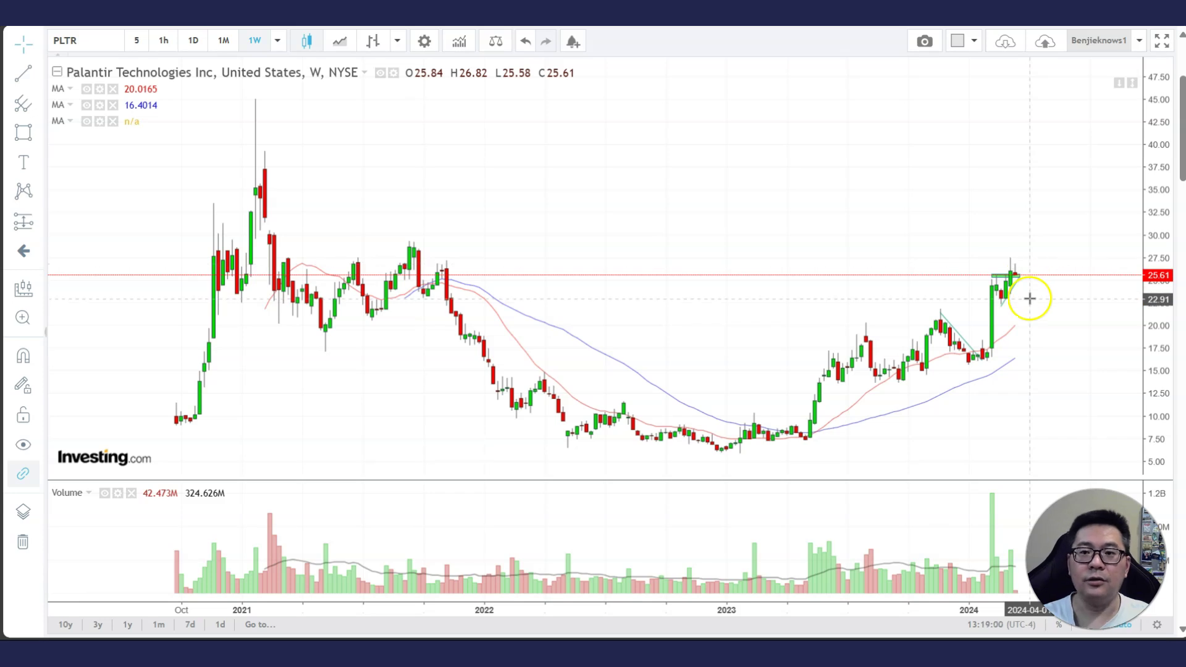
left_click(38, 132)
left_click(84, 157)
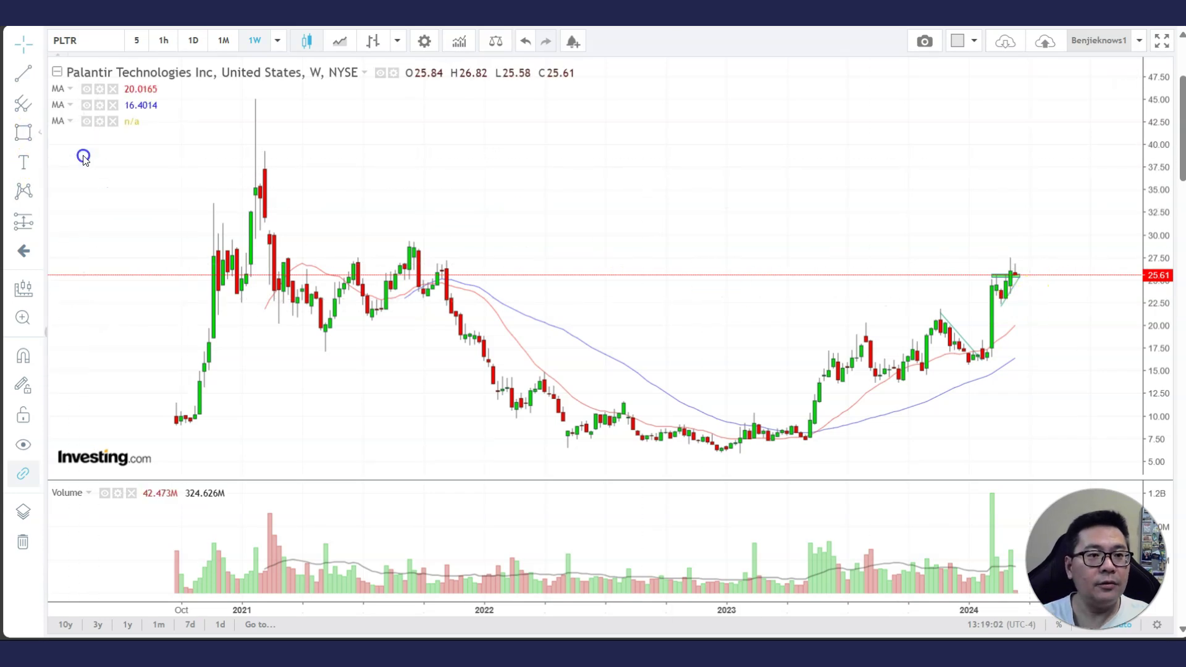
left_click_drag(851, 312, 1033, 326)
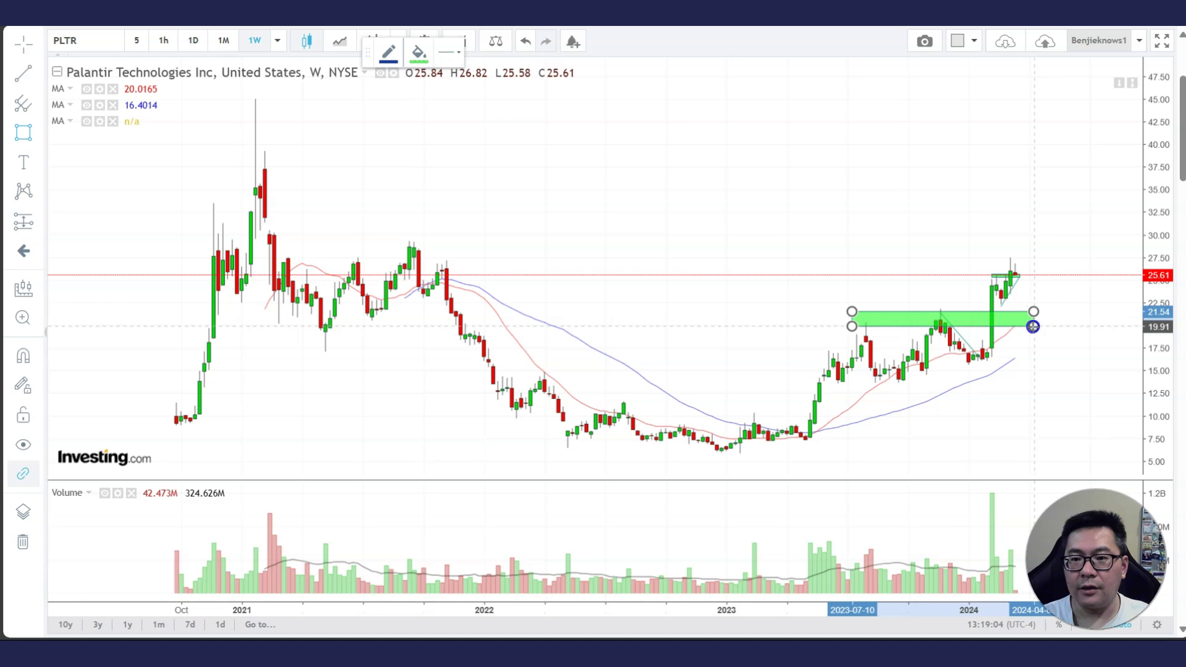
left_click(1098, 354)
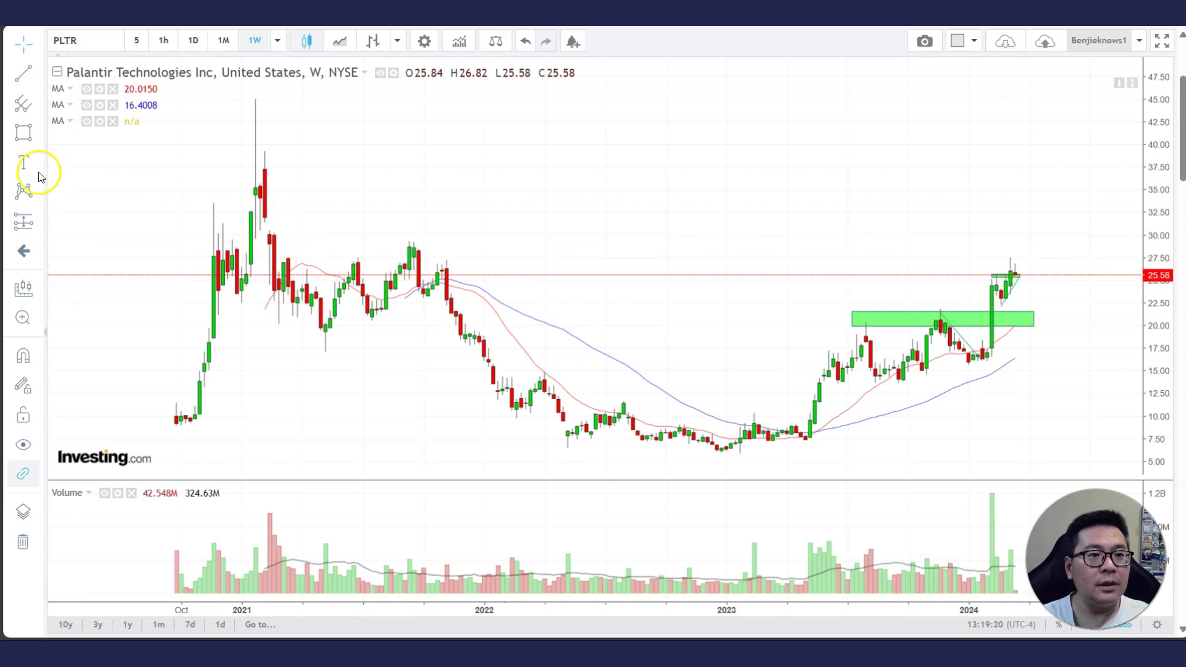
- Draw a red-filled rectangle over the 2021 sideways range, roughly 23 to 29
left_click(37, 133)
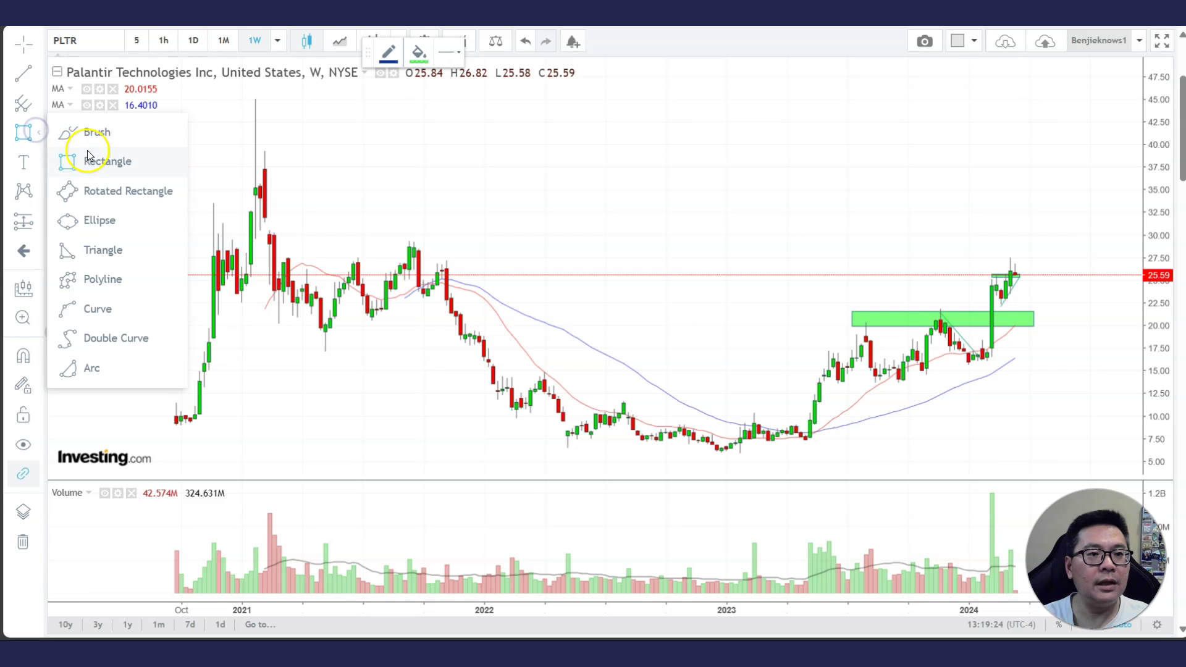
left_click(420, 51)
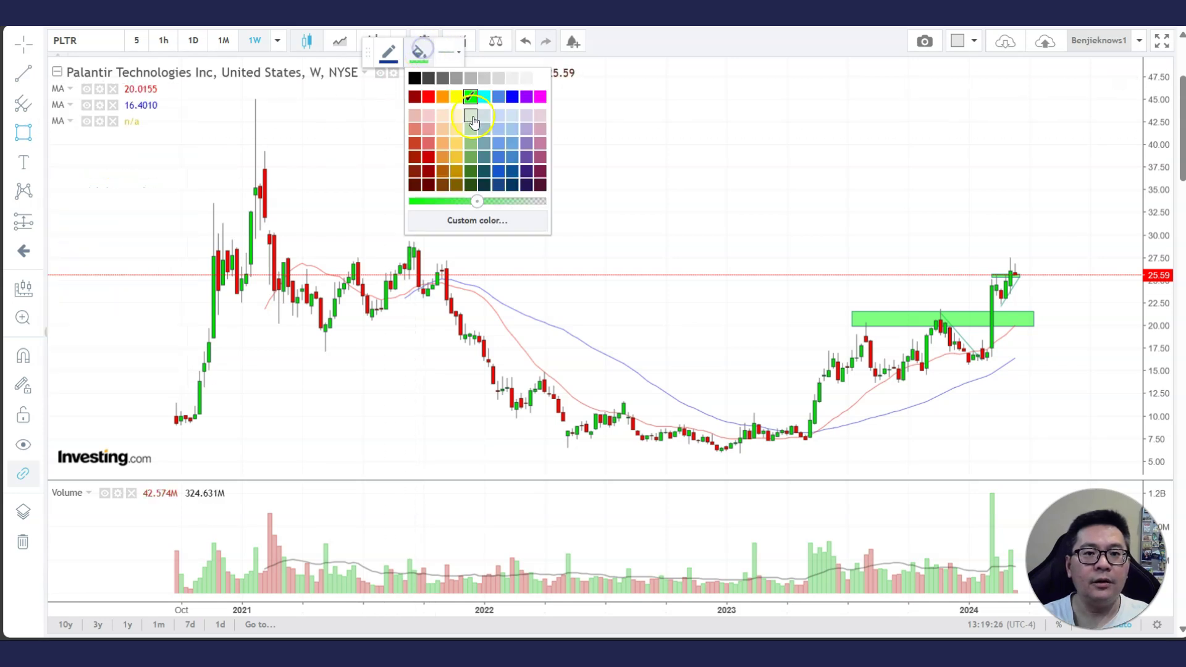
left_click(427, 98)
left_click_drag(269, 243, 466, 300)
left_click(502, 268)
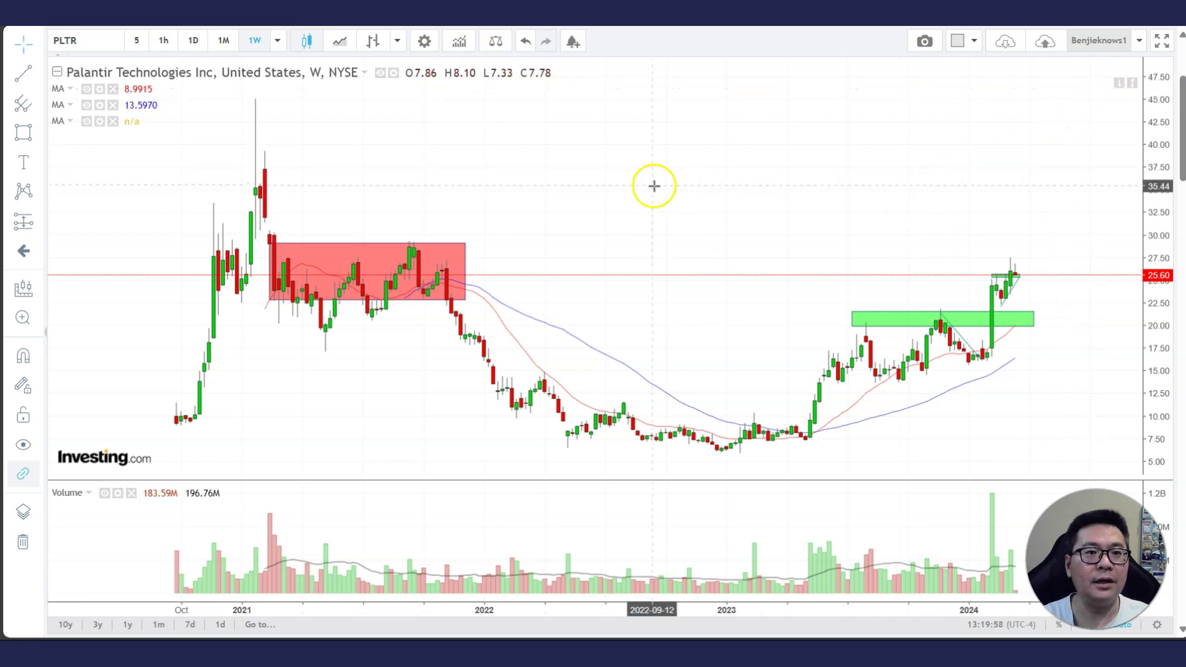
- Switch to 1M monthly candles and remove all drawing tools from the chart
left_click(223, 42)
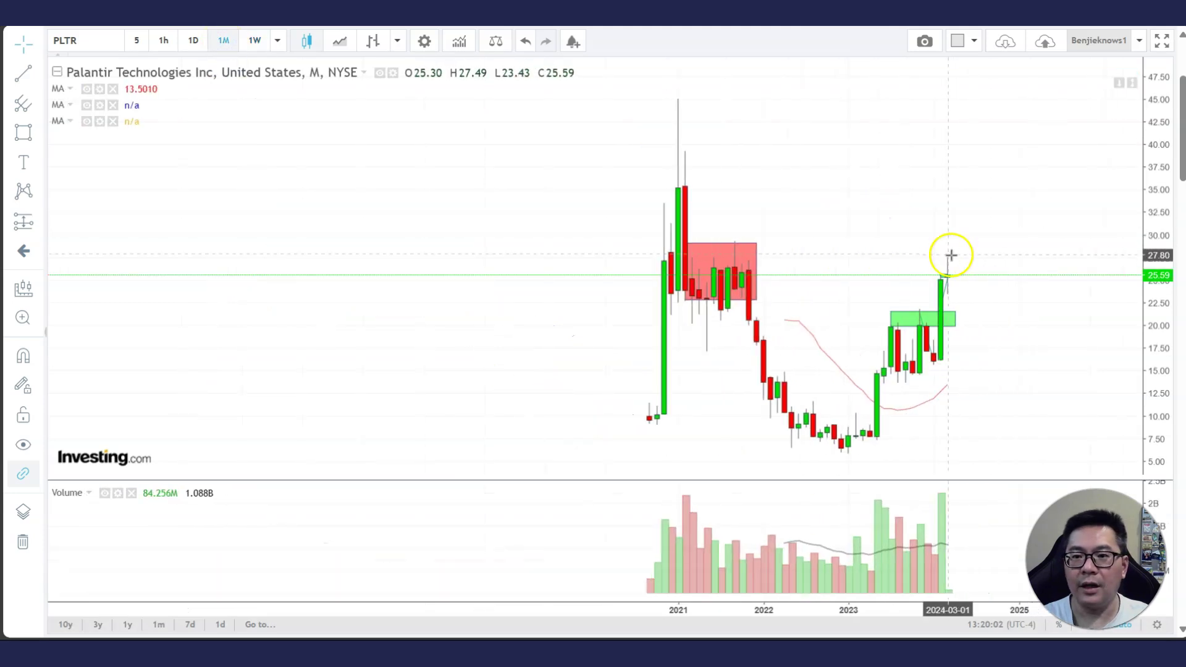
scroll(948, 255, "up", 2)
right_click(753, 162)
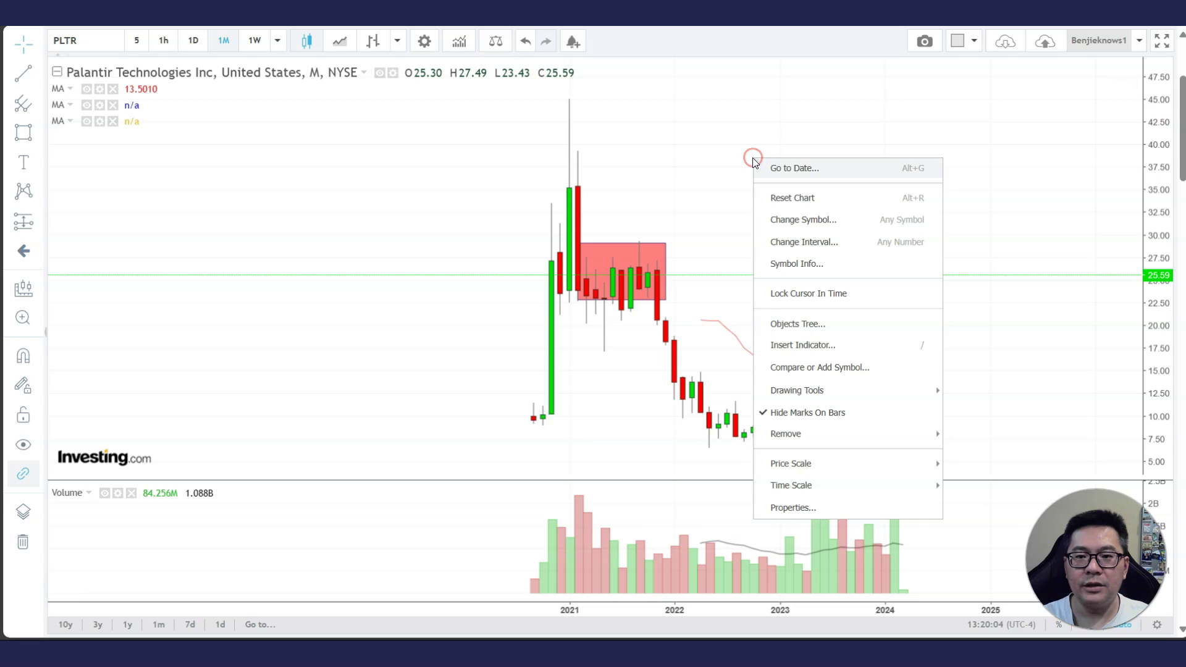
left_click(877, 465)
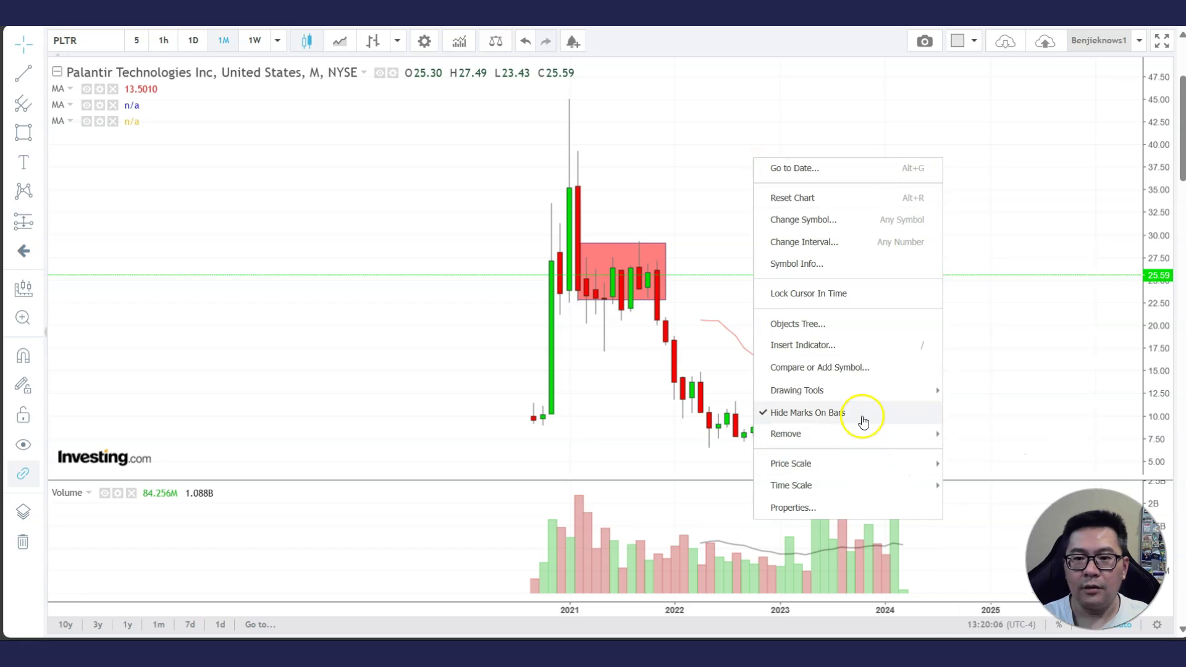
mouse_move(856, 436)
left_click(1027, 462)
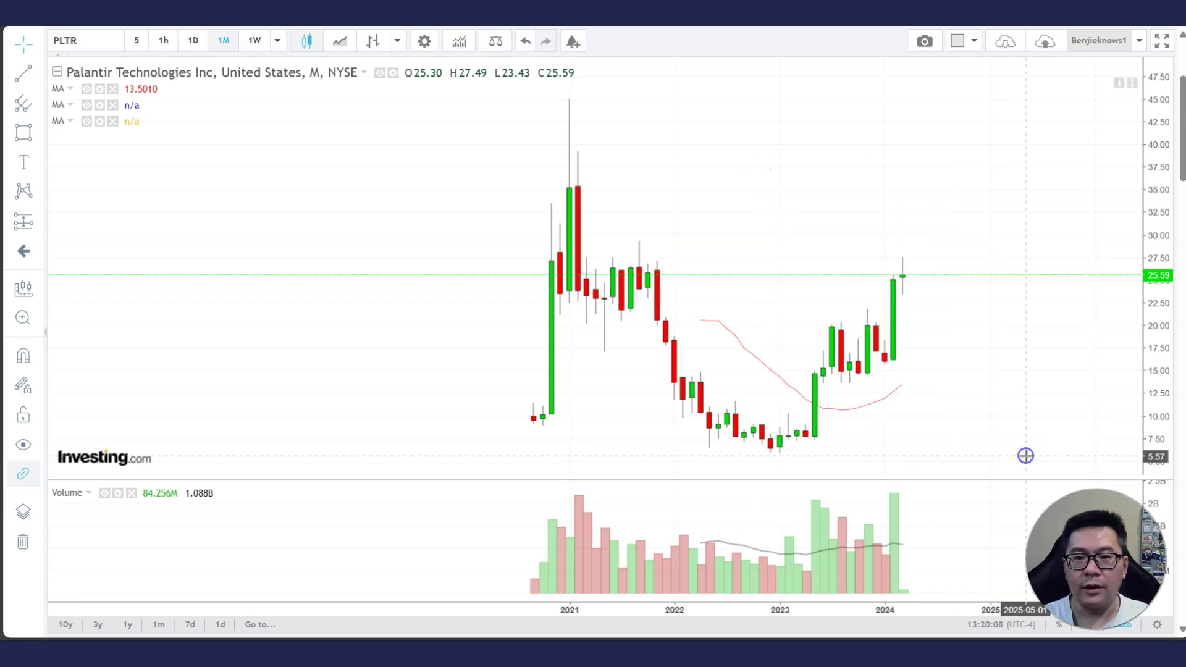
- Draw a falling trend line from the mid-2021 high to the 2022 low
scroll(865, 327, "up", 2)
left_click(25, 102)
left_click(105, 72)
left_click(573, 316)
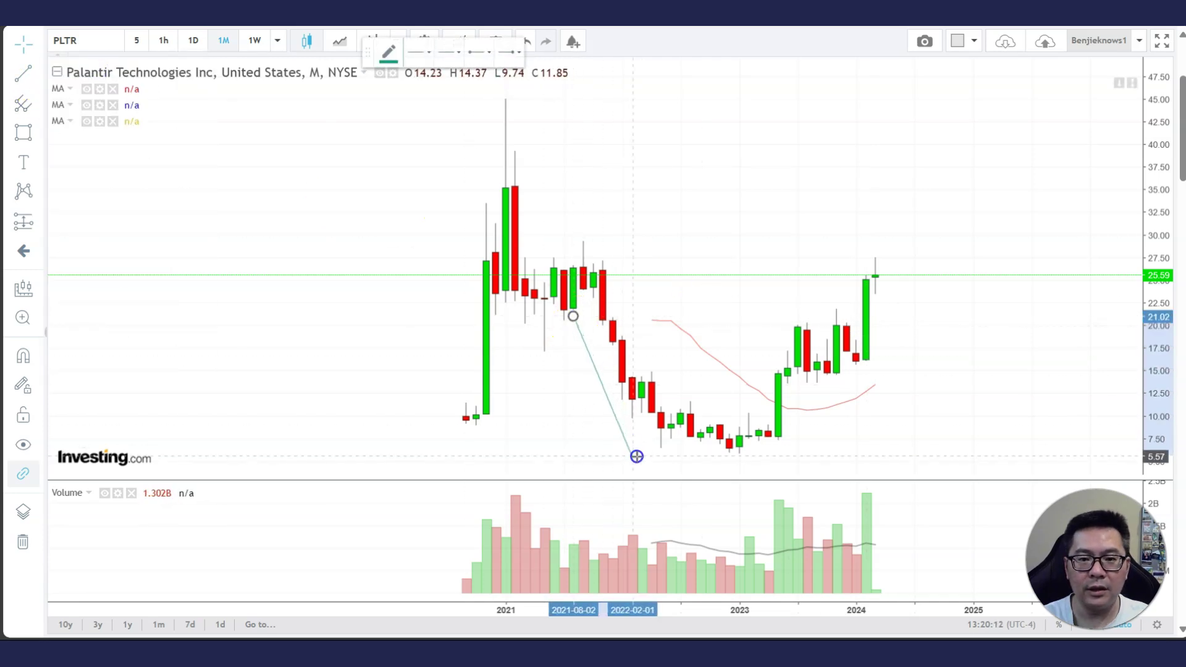
left_click(641, 461)
- Draw a flat base line from the 2022 to 2023 lows, then a rising line to near 13.6
left_click(24, 73)
left_click(92, 73)
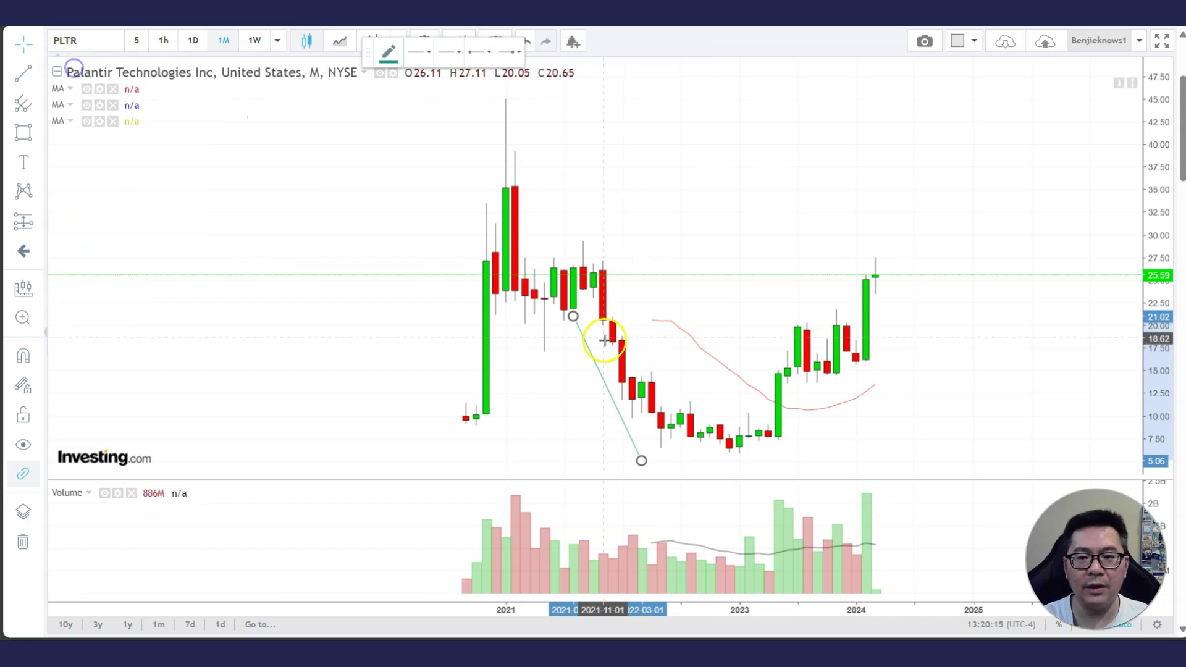
left_click(646, 460)
left_click(778, 457)
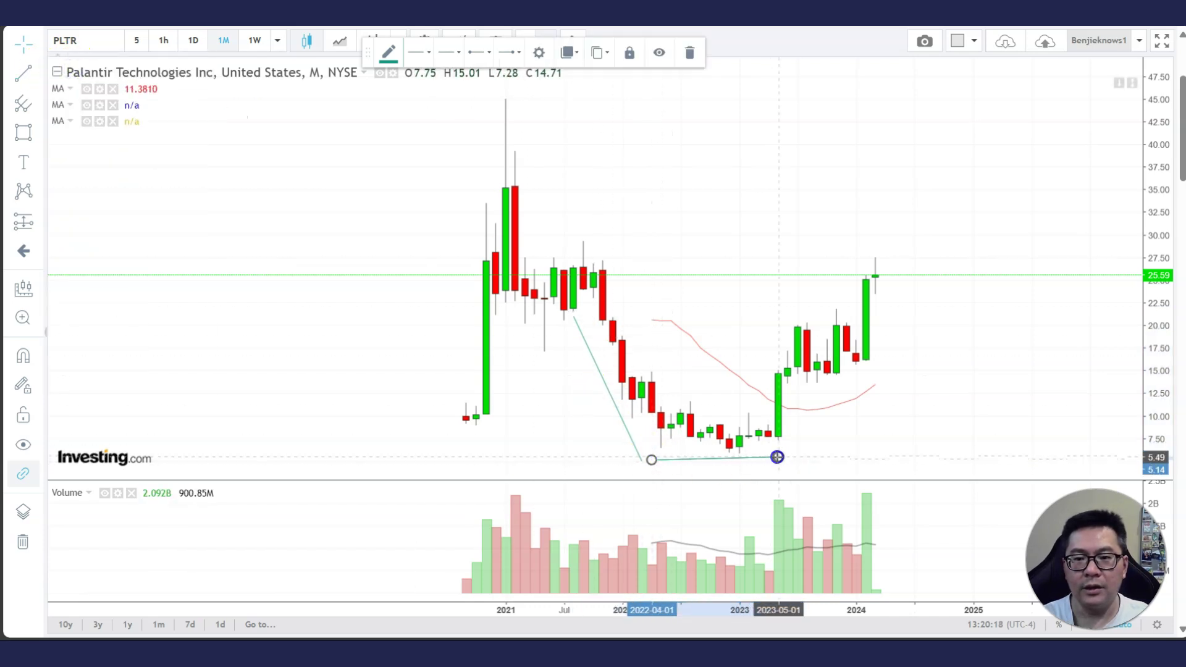
left_click(23, 73)
left_click(92, 73)
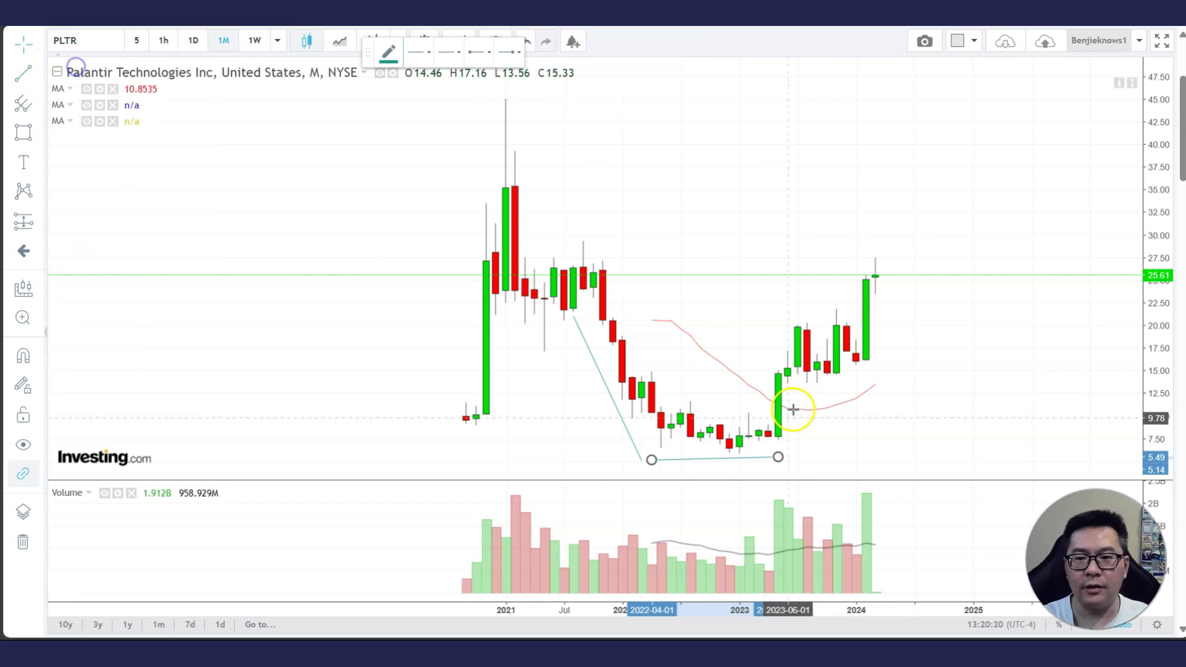
left_click(787, 453)
left_click(798, 383)
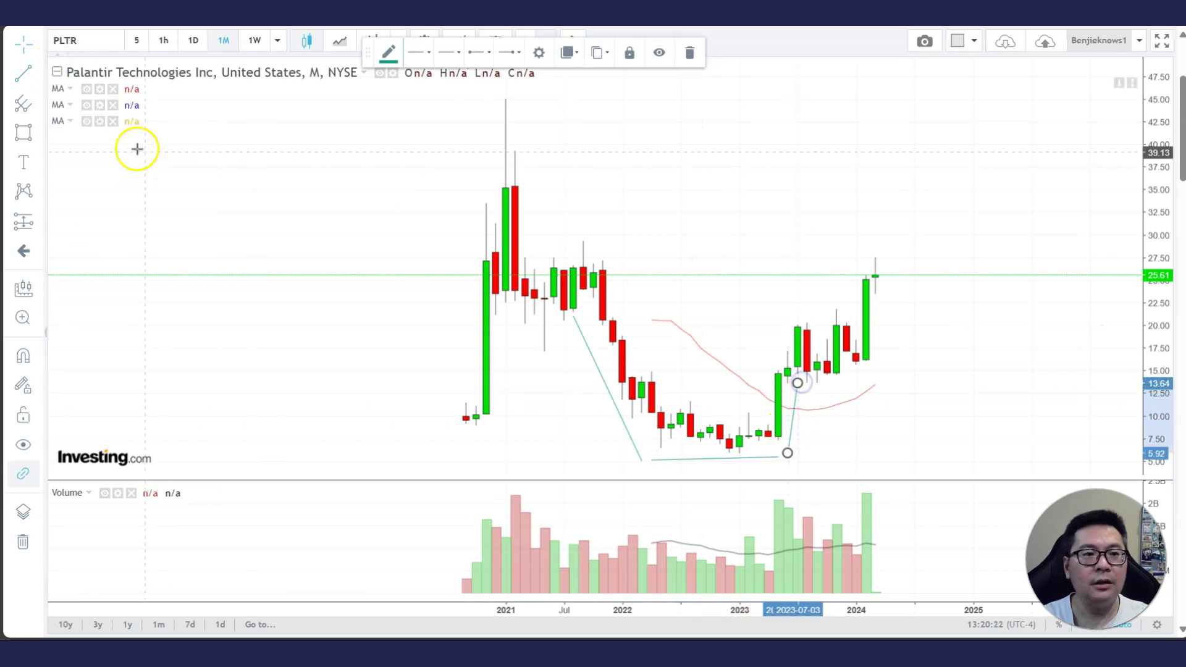
- Draw horizontal lines near 20.4 and near 13.4, the latter extending into early 2024
left_click(39, 74)
left_click(93, 73)
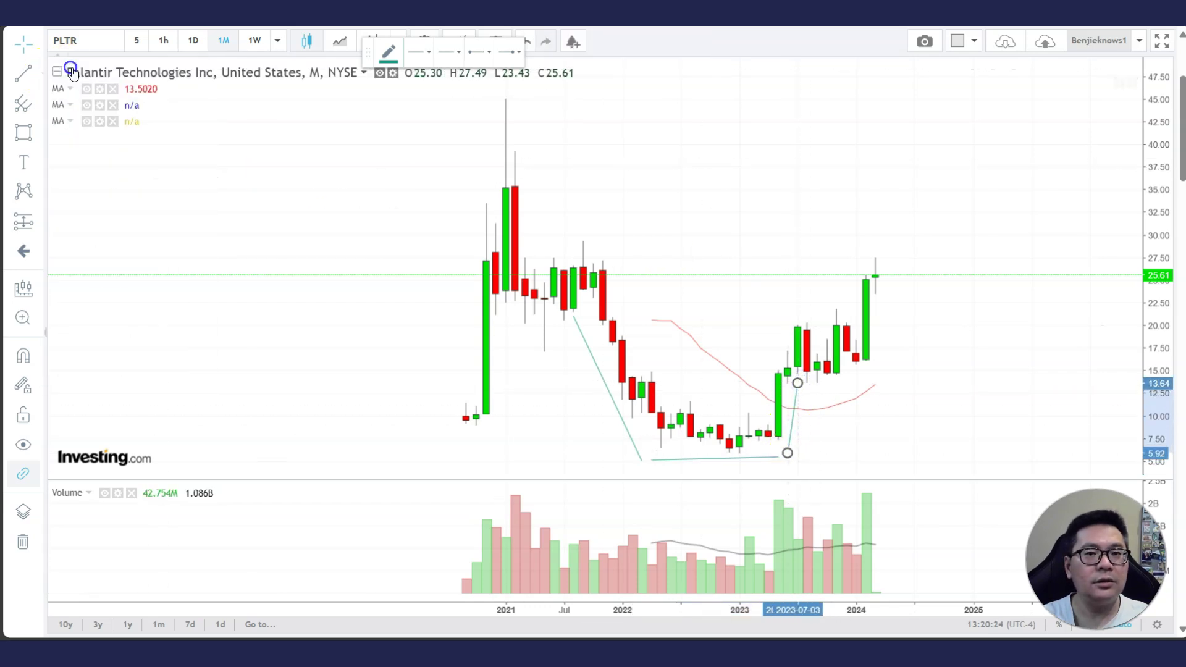
left_click(787, 321)
left_click(885, 323)
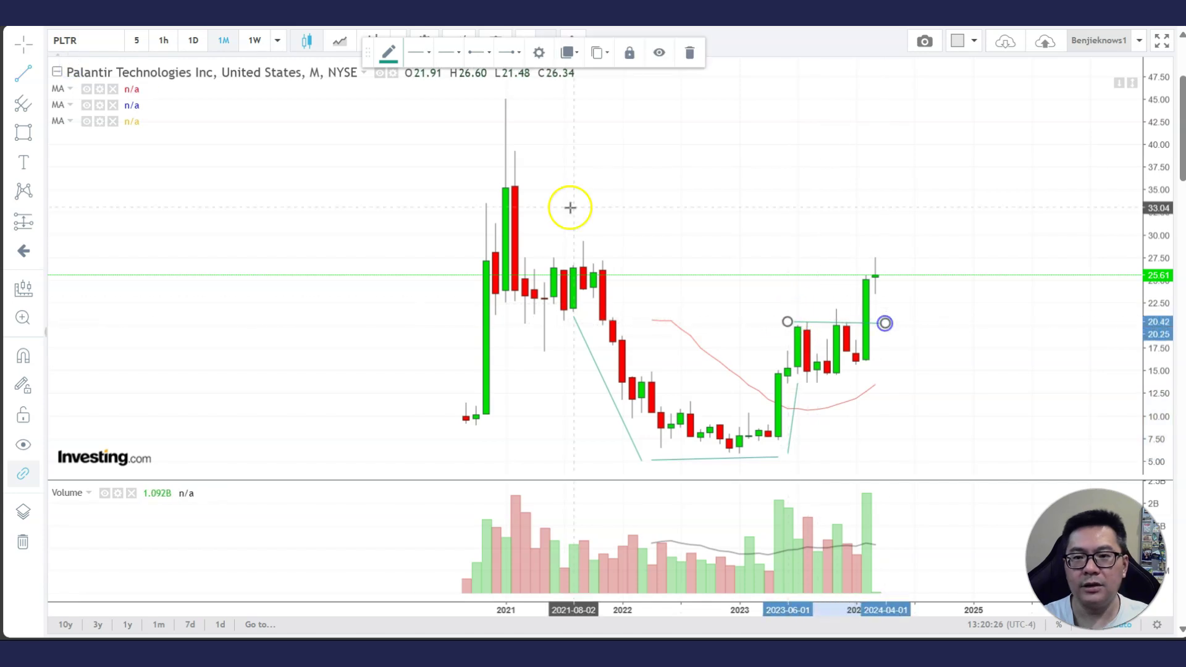
left_click(38, 75)
left_click(93, 72)
left_click(797, 383)
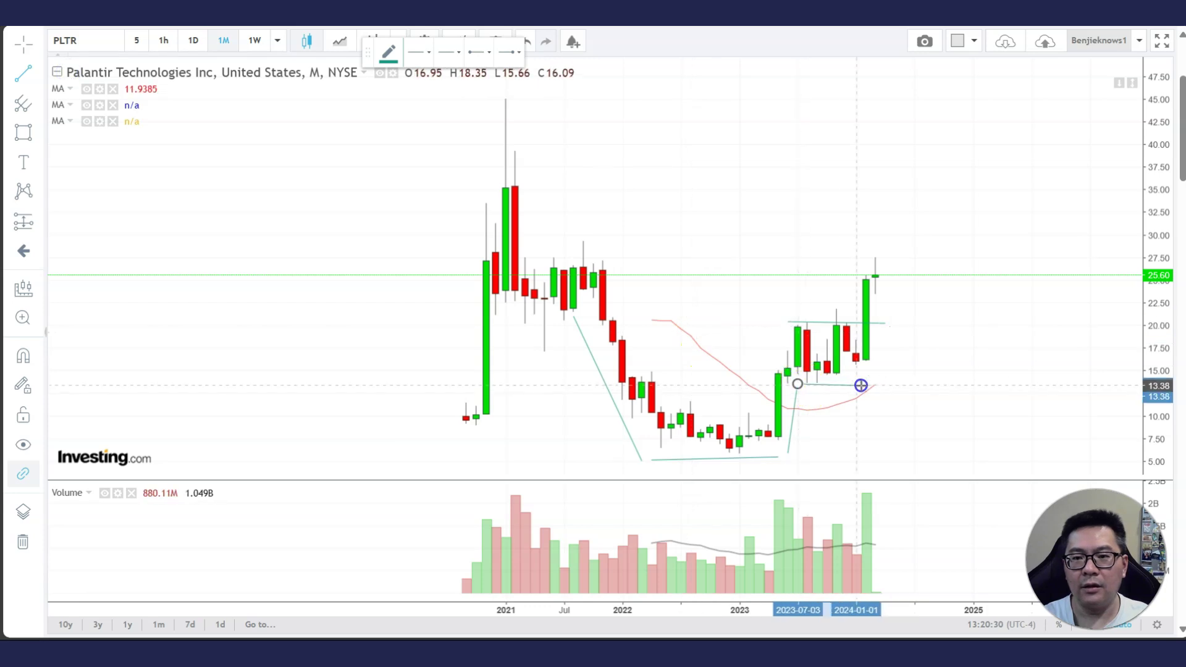
left_click(885, 378)
left_click(1013, 387)
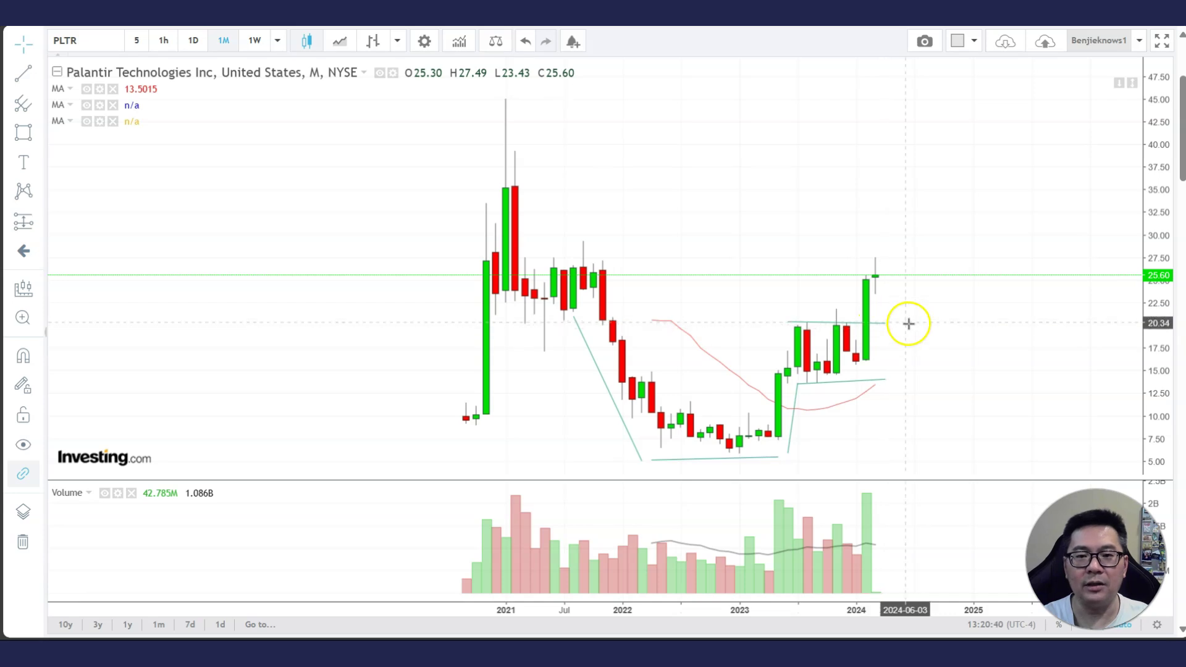
- Draw a vertical trend line at late 2022 from near 20.42 down to the 2022 low
left_click(37, 77)
left_click(93, 73)
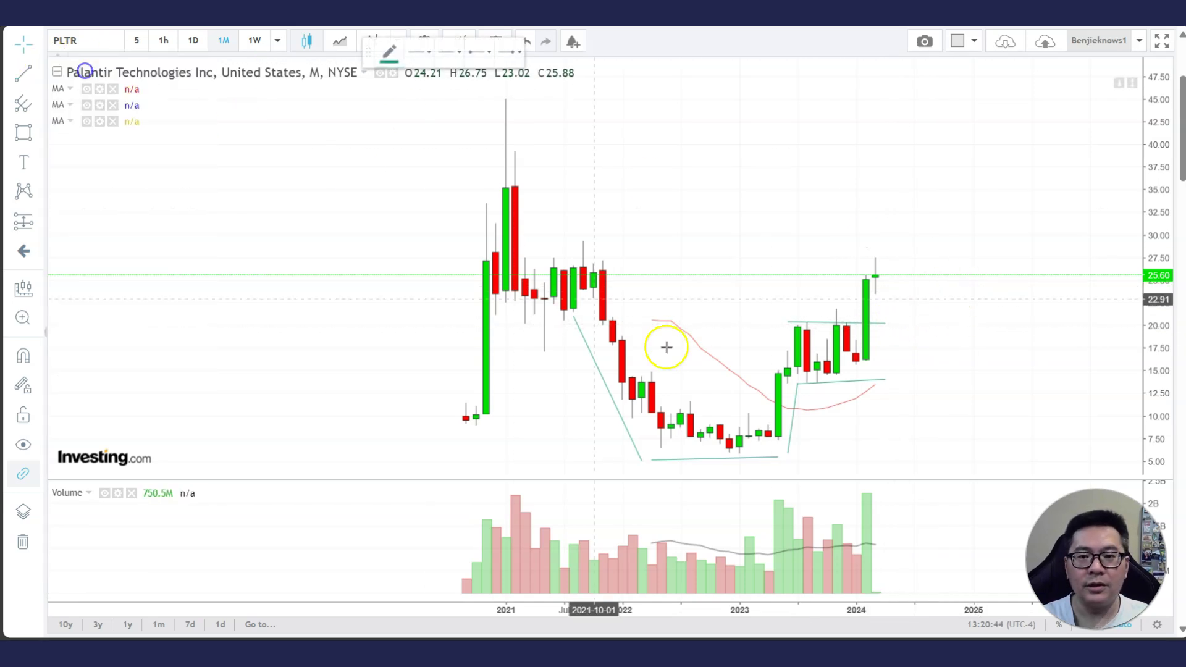
left_click(708, 321)
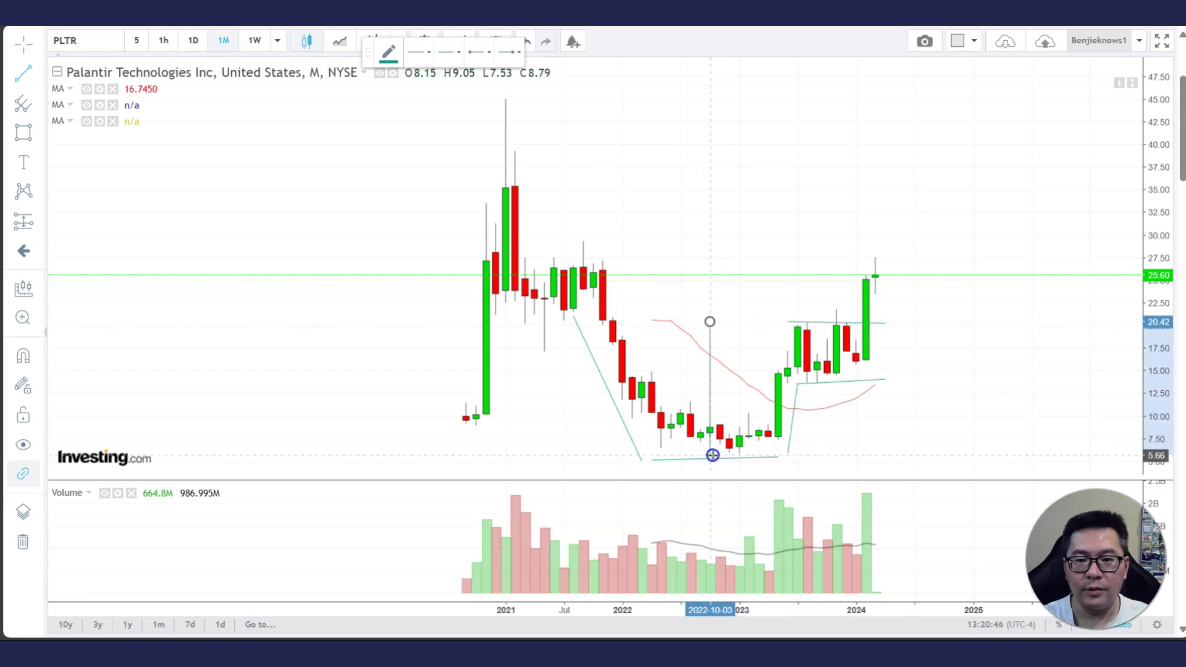
left_click(712, 453)
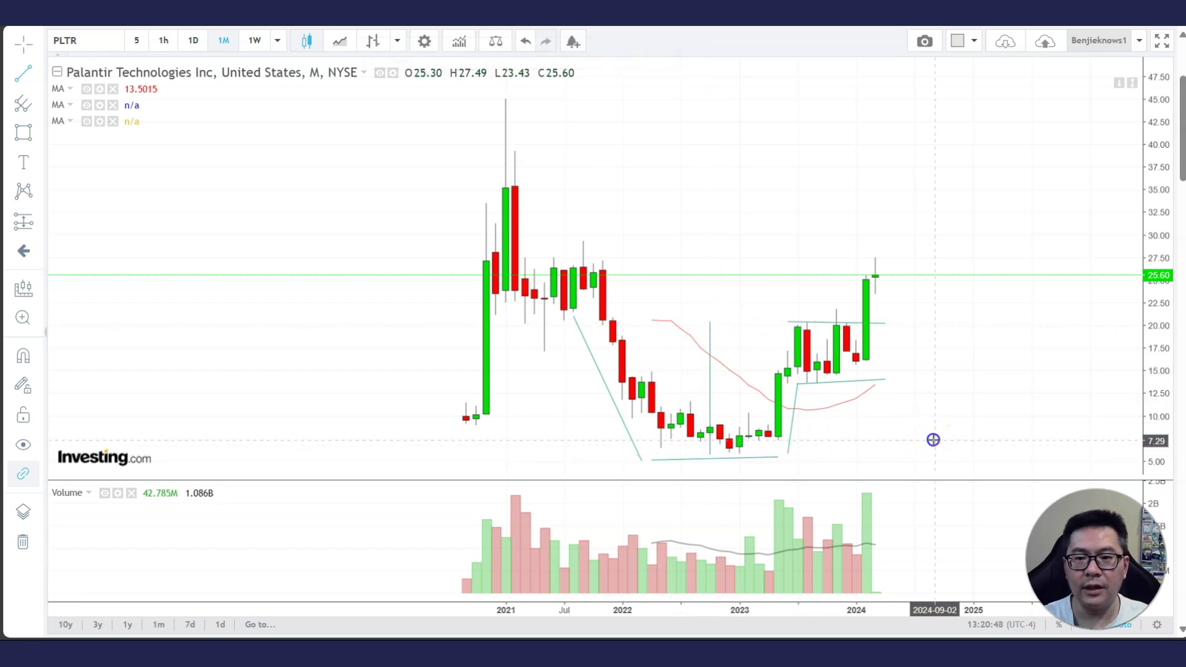
left_click(741, 460)
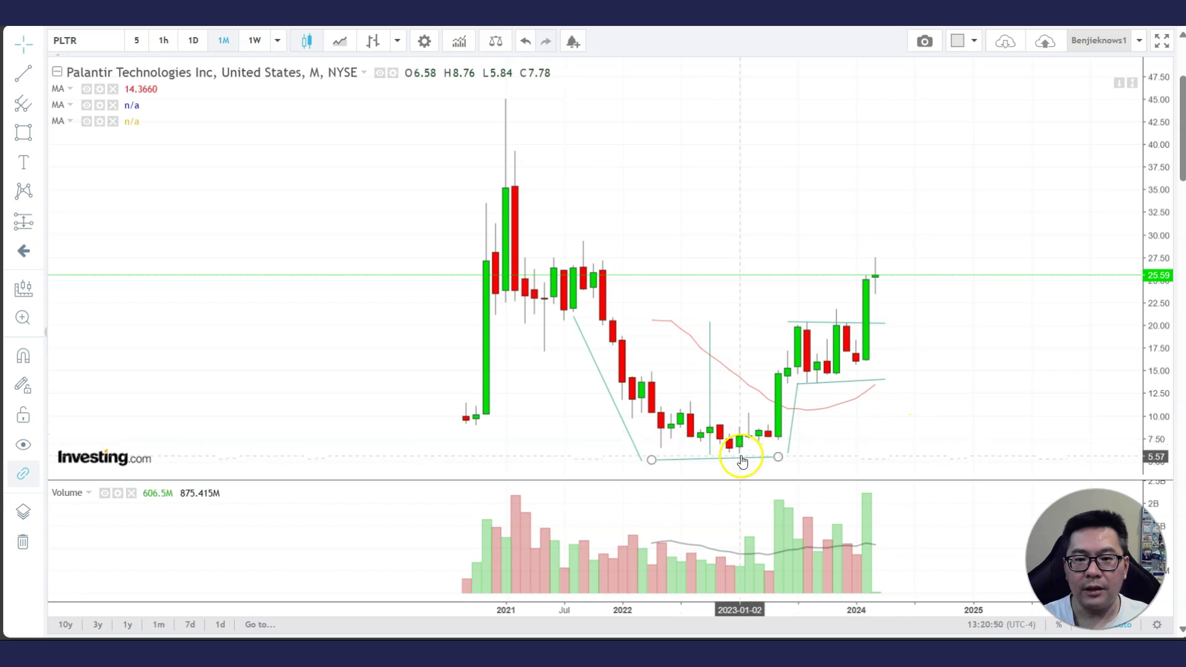
- Clone the vertical marker and move the copy to early 2024 above 20
left_click(710, 346)
right_click(710, 346)
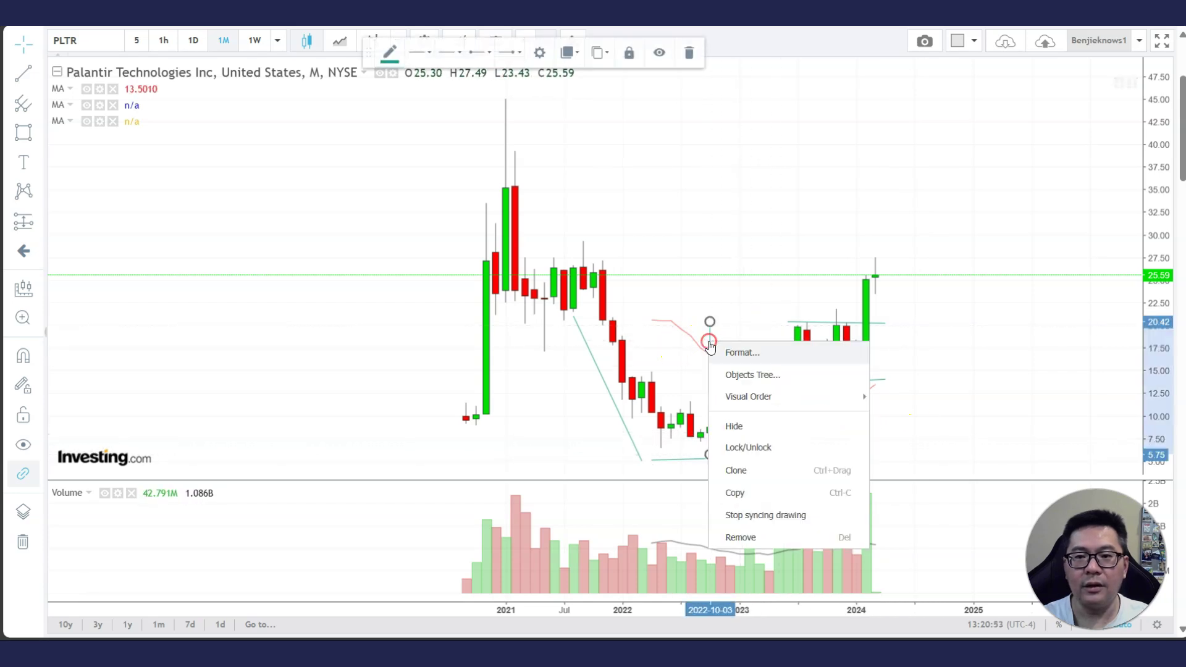
left_click(757, 470)
mouse_move(710, 334)
left_mouse_down()
mouse_move(786, 291)
mouse_move(856, 201)
left_mouse_up()
left_click(974, 297)
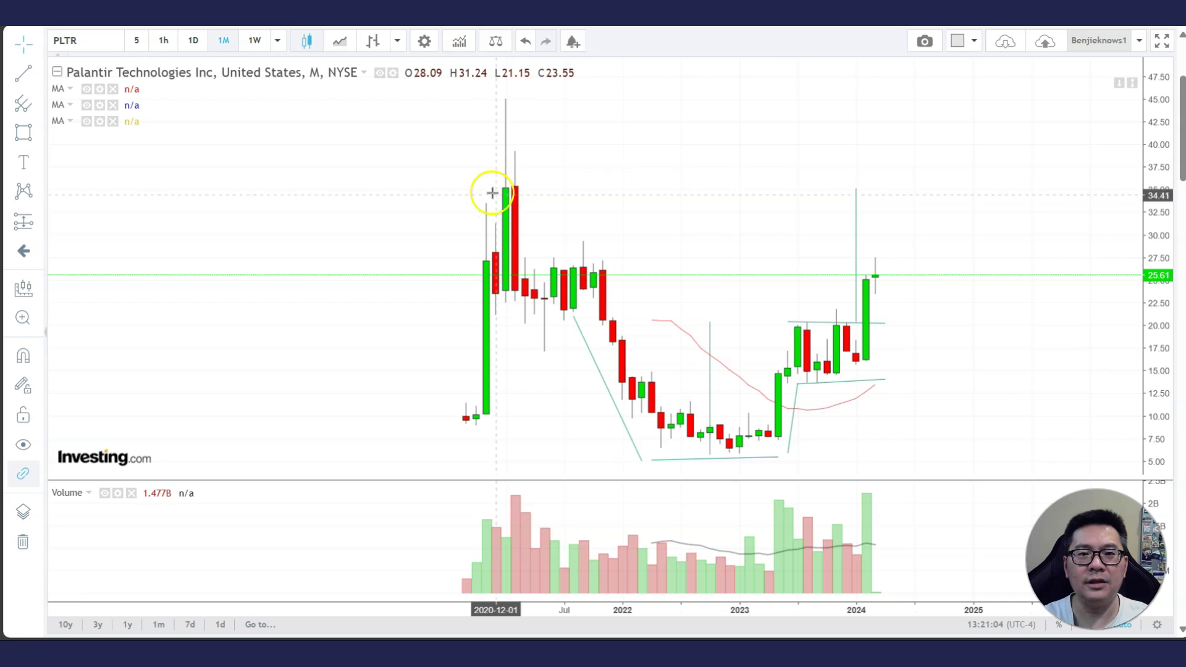
- Pass through 1D, then settle on 1W candles zoomed to show the monthly drawings
left_click(194, 41)
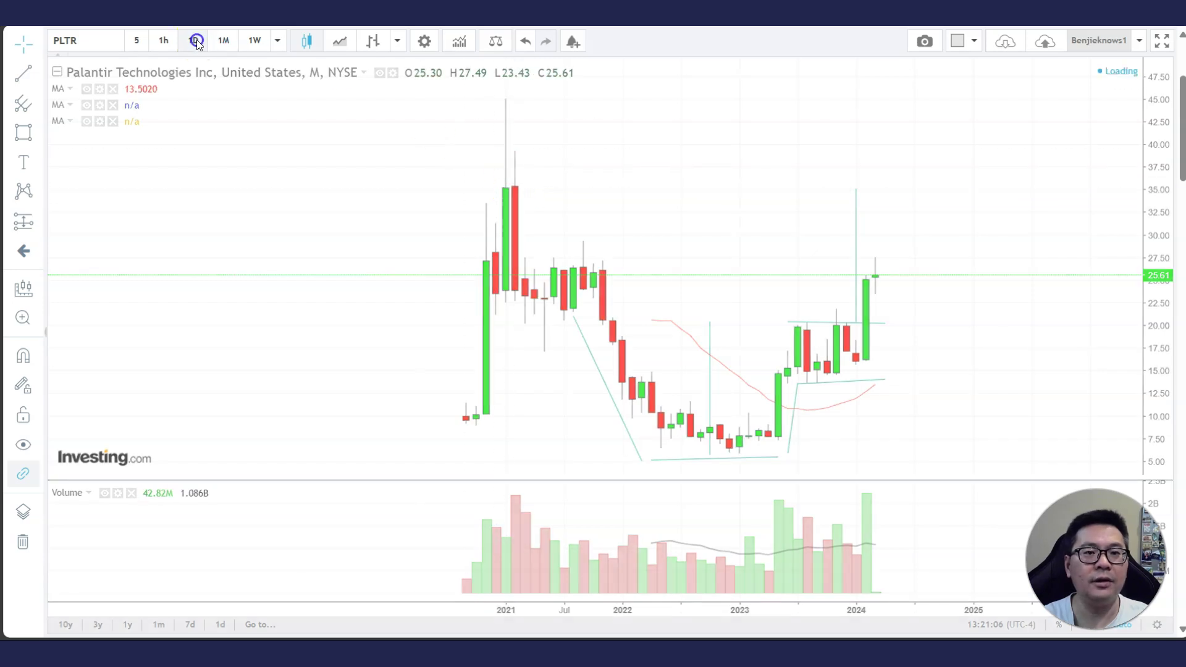
scroll(379, 198, "down", 6)
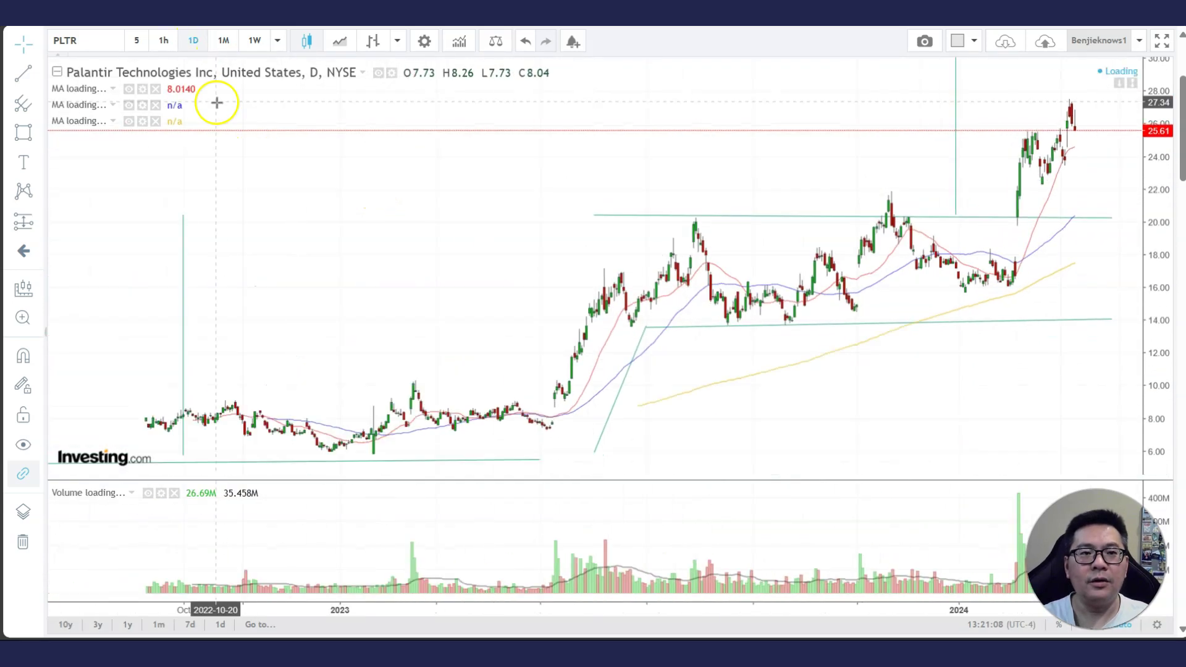
left_click(253, 41)
scroll(630, 225, "up", 3)
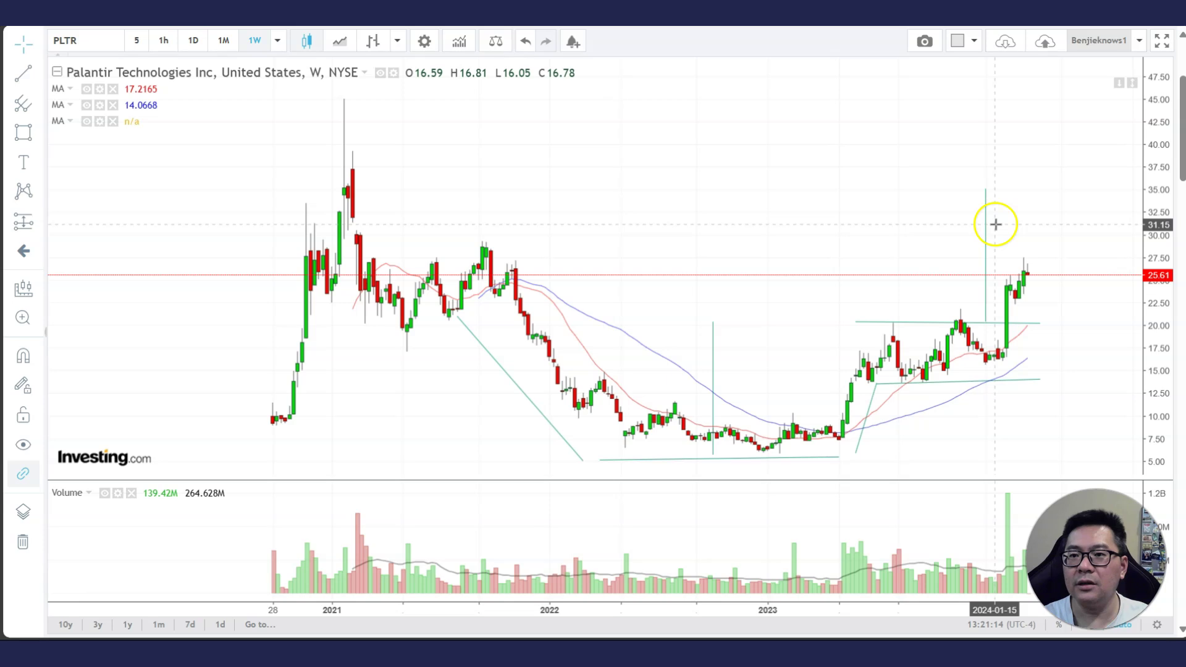
scroll(1068, 211, "up", 1)
scroll(1069, 211, "up", 2)
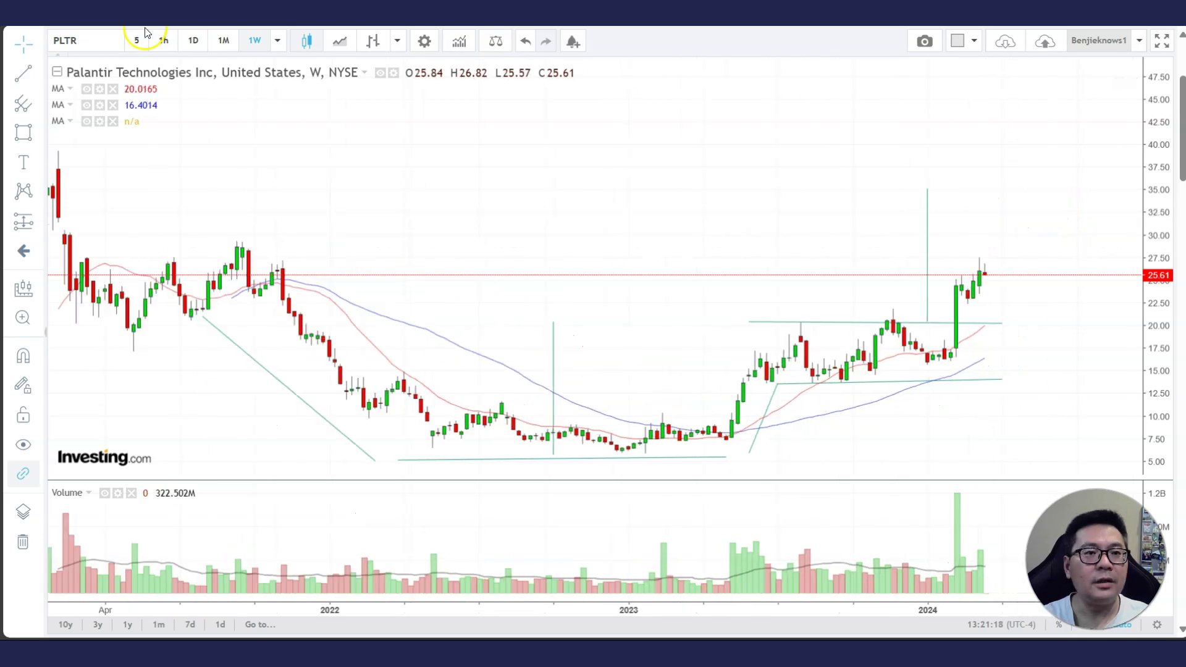
scroll(683, 262, "down", 3)
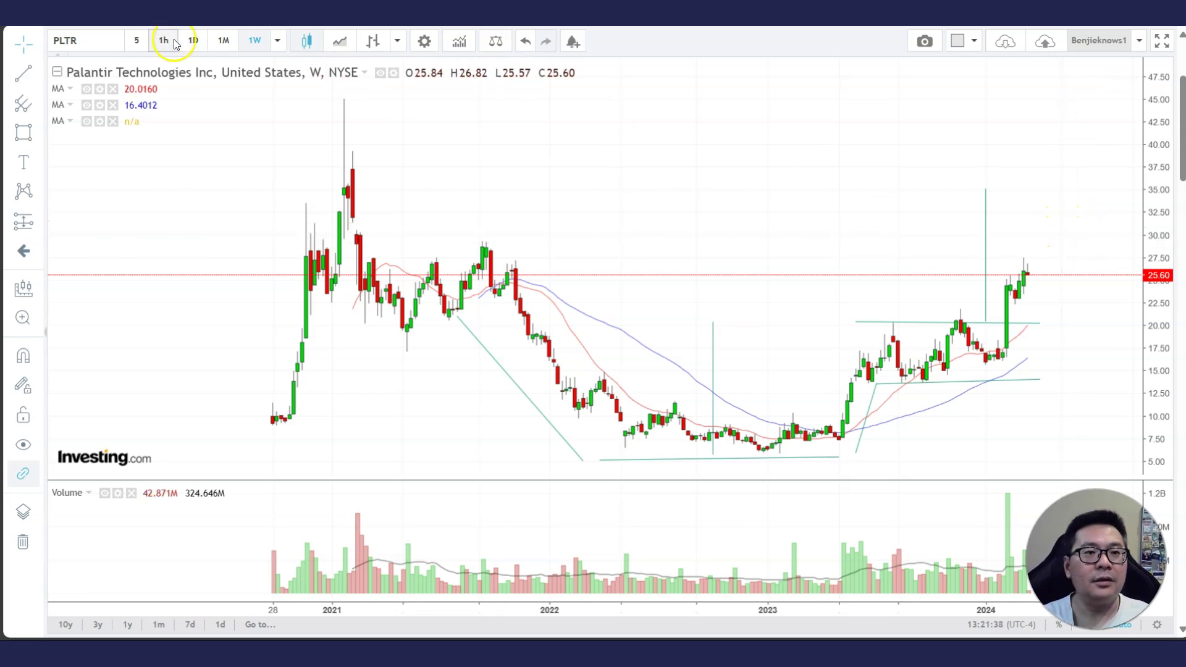
- Switch the PLTR chart back to 1D daily candles
left_click(193, 41)
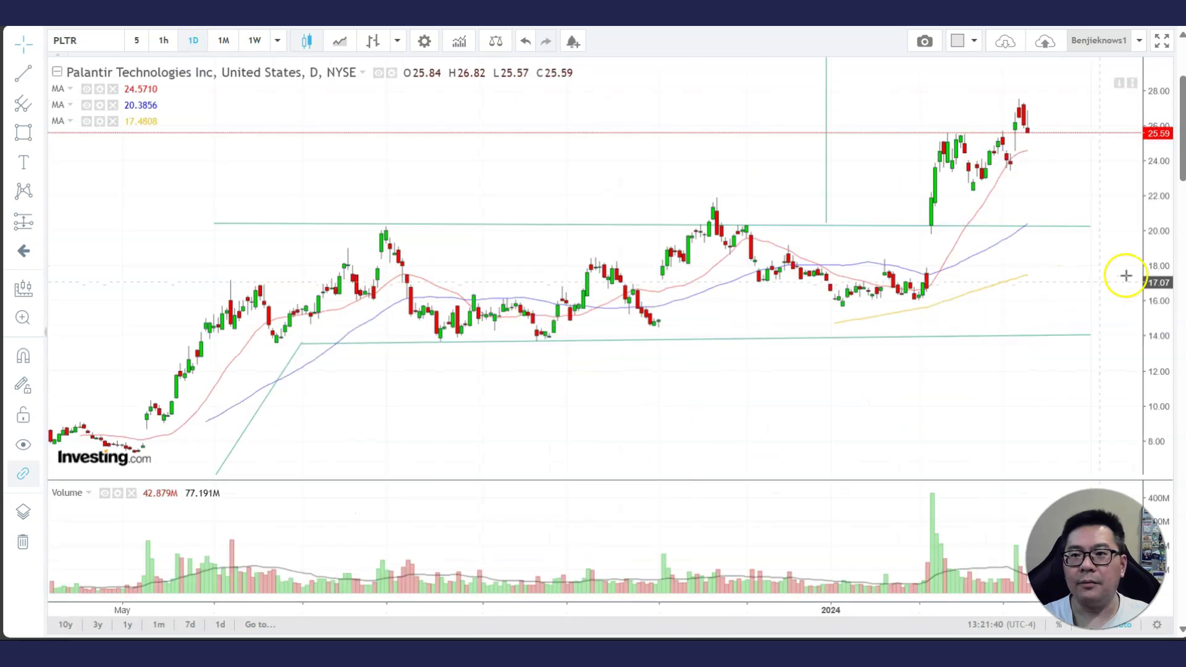